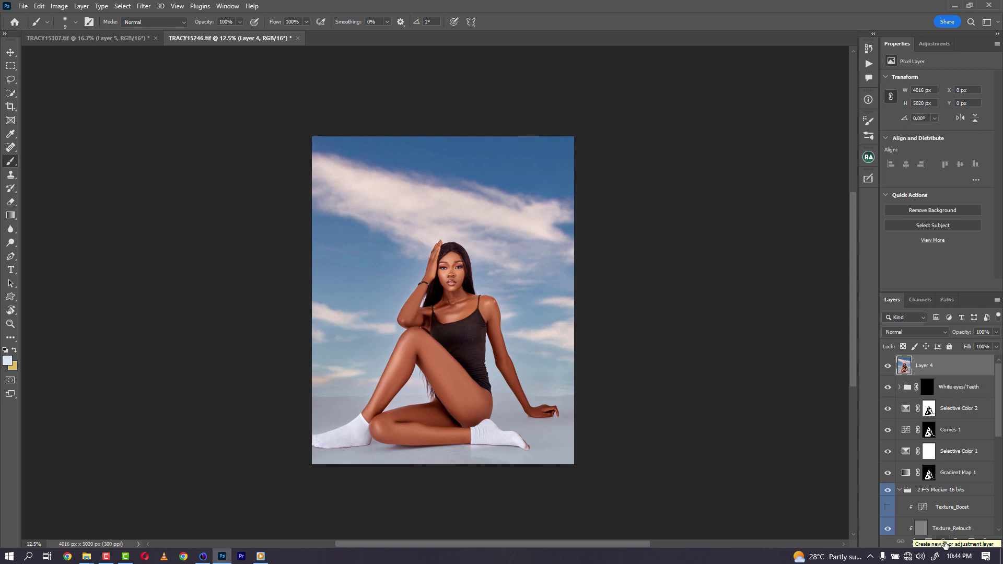
Step: Add a Selective Color adjustment layer directly above Layer 4
click(944, 543)
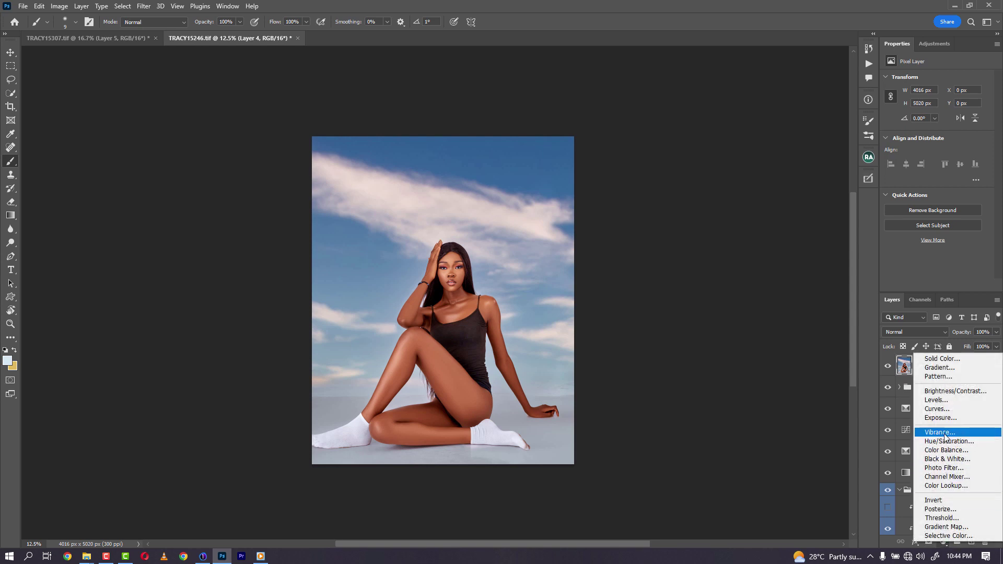
click(905, 367)
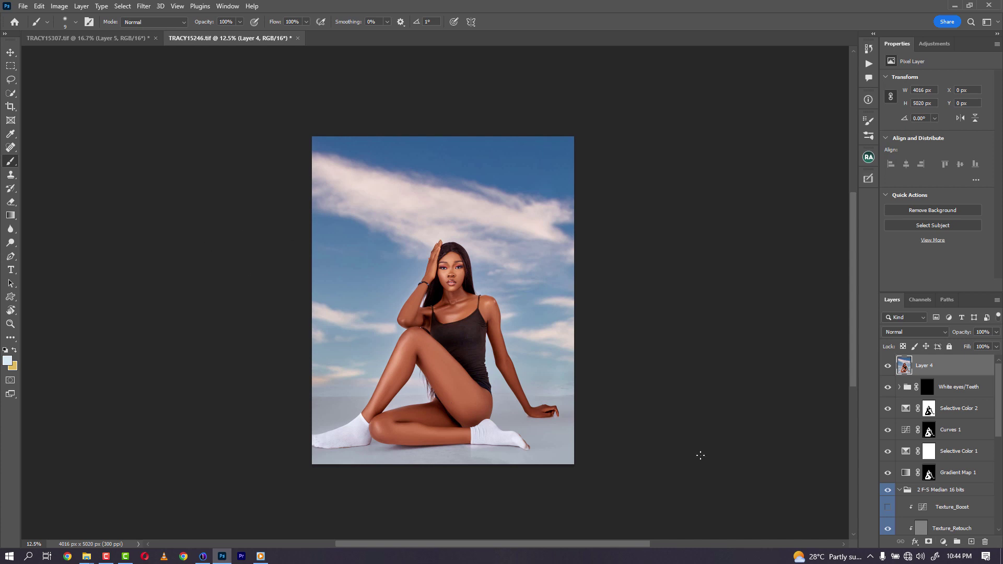
click(943, 542)
click(944, 538)
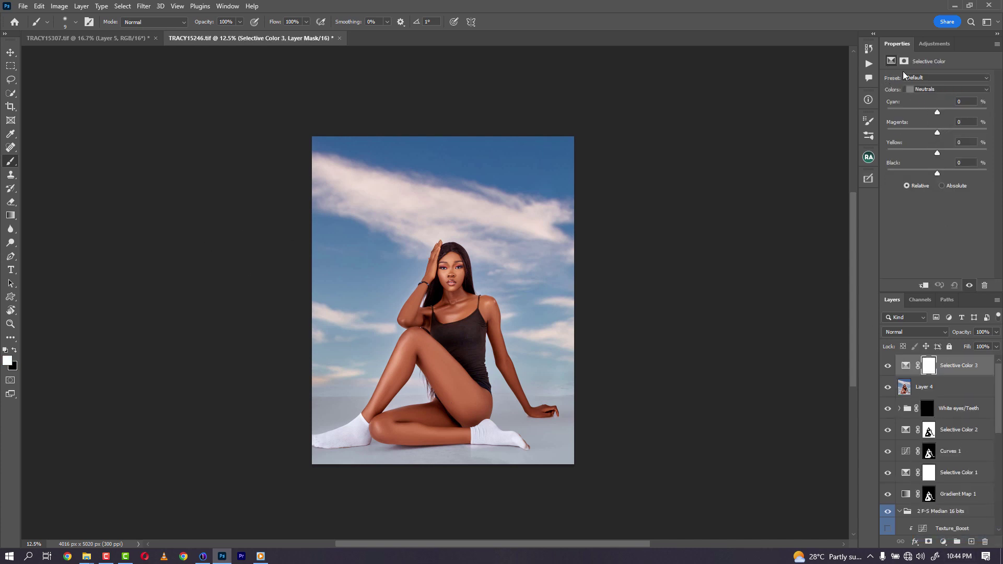
Step: In the Selective Color layer's Whites, set Black to -100% and Cyan to +41%, comparing the image with the layer hidden
click(926, 90)
click(927, 149)
key(ctrl+plus)
key(ctrl+plus)
key(ctrl+plus)
key(ctrl+plus)
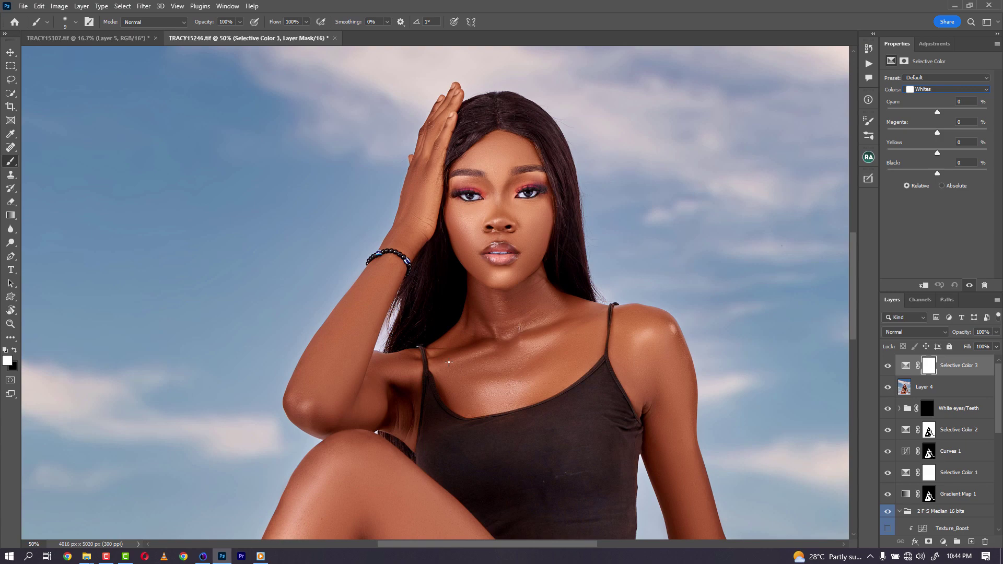
drag(449, 362, 466, 172)
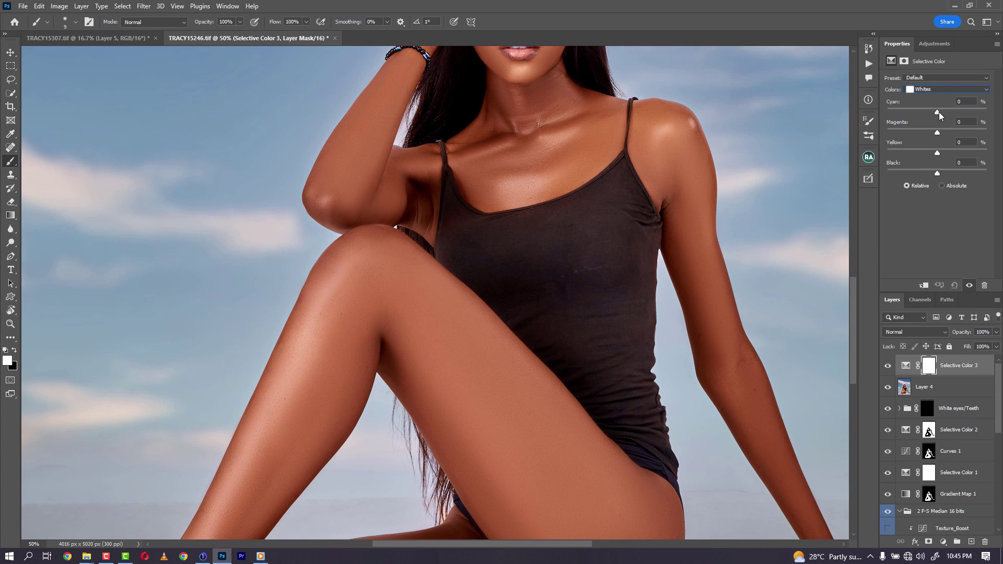
drag(937, 174, 890, 176)
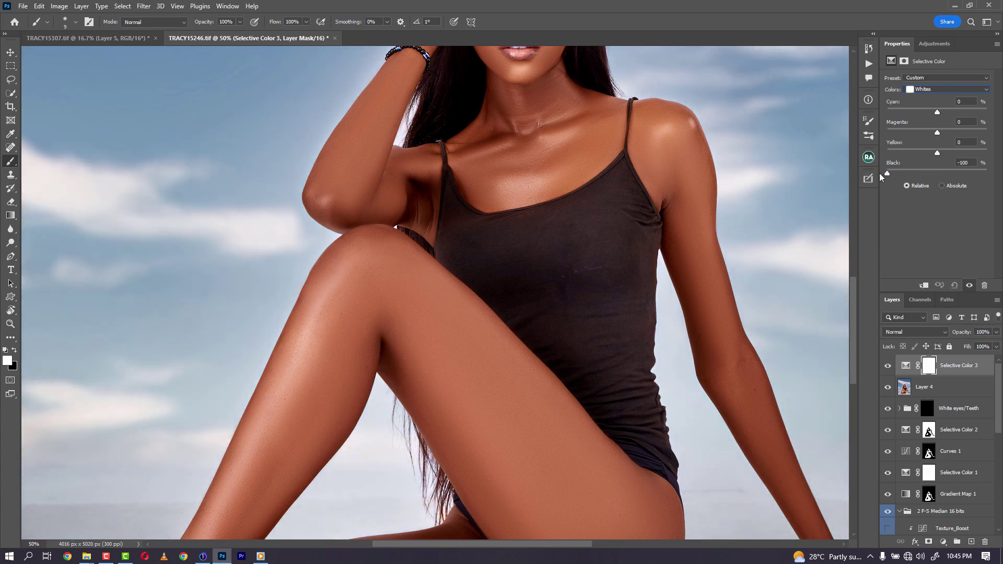
click(887, 368)
click(886, 367)
click(886, 367)
click(886, 367)
Step: Duplicate the Selective Color 3 layer and group the two copies together
key(ctrl+j)
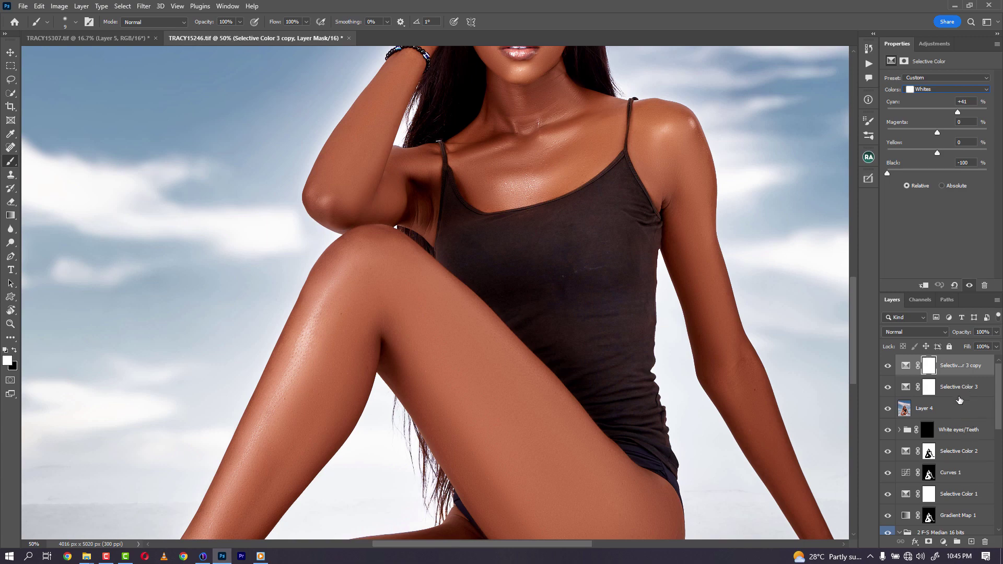
shift+click(958, 387)
key(ctrl+g)
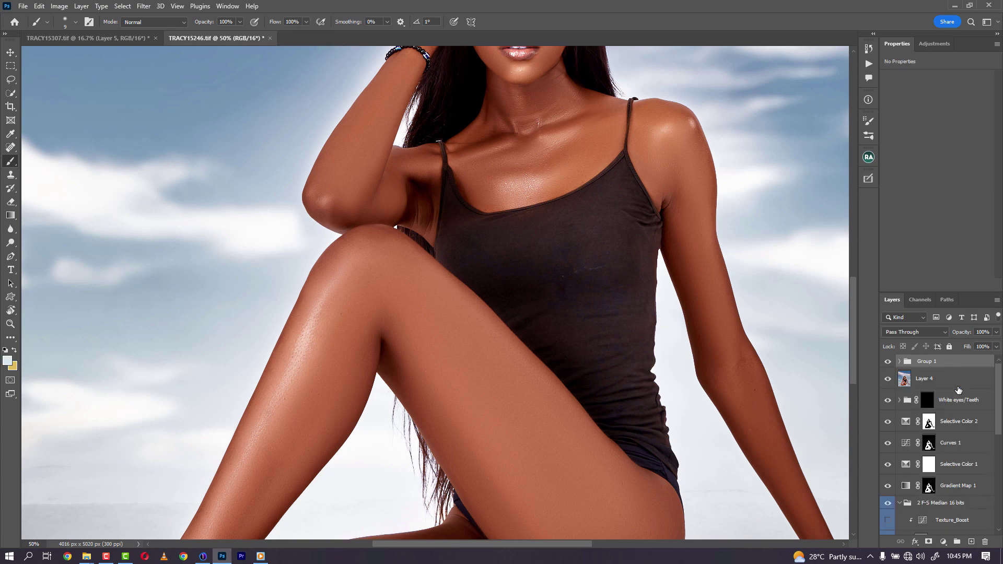
Step: Inspect the Curves 1 layer mask and delete the merged Layer 4
alt+click(928, 444)
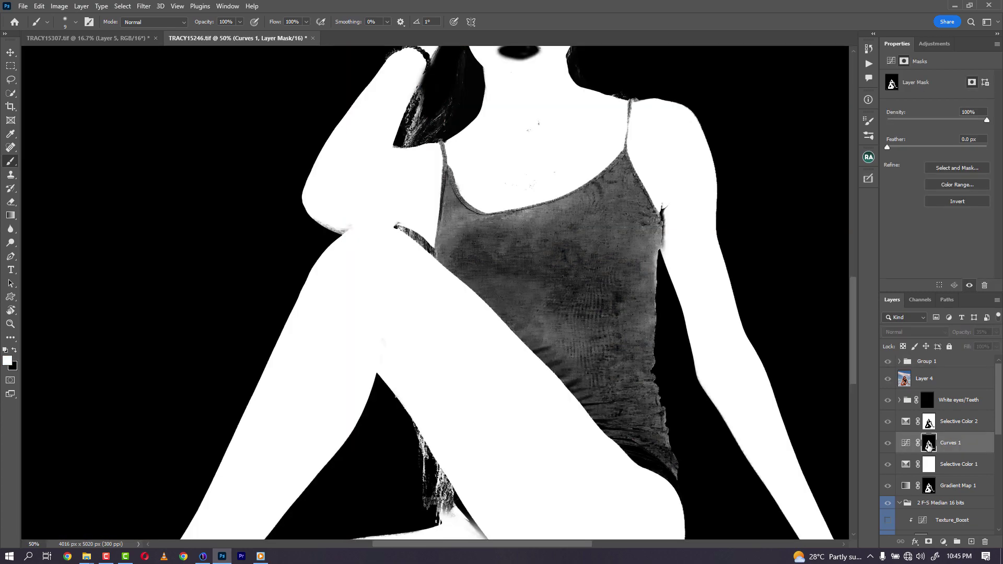
alt+click(928, 444)
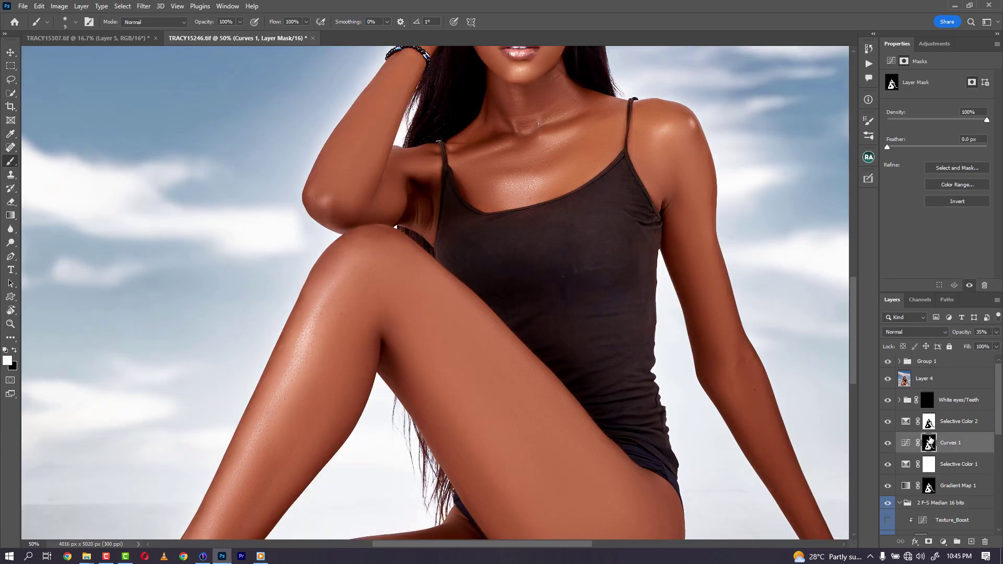
scroll(999, 422, down, 2)
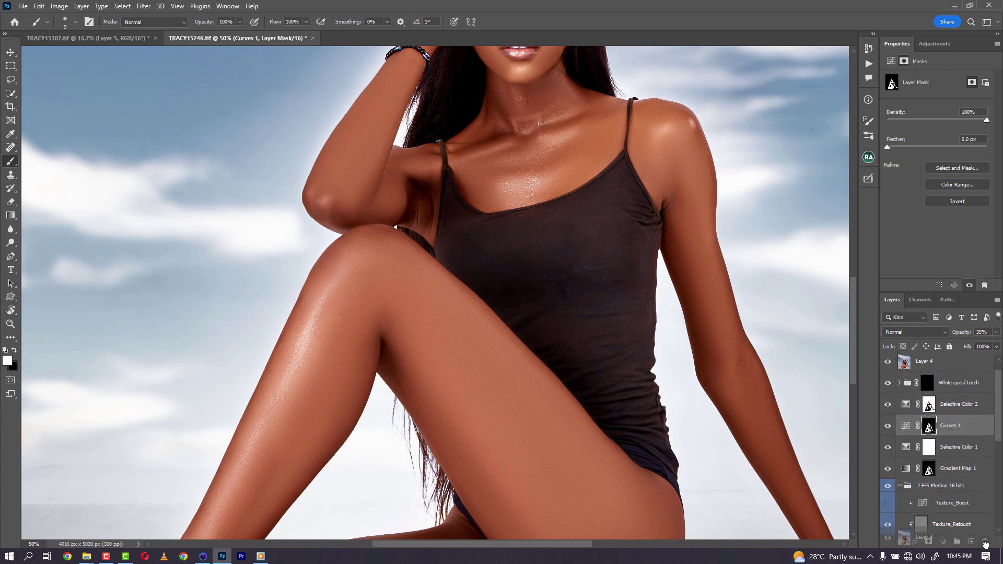
scroll(999, 412, up, 1)
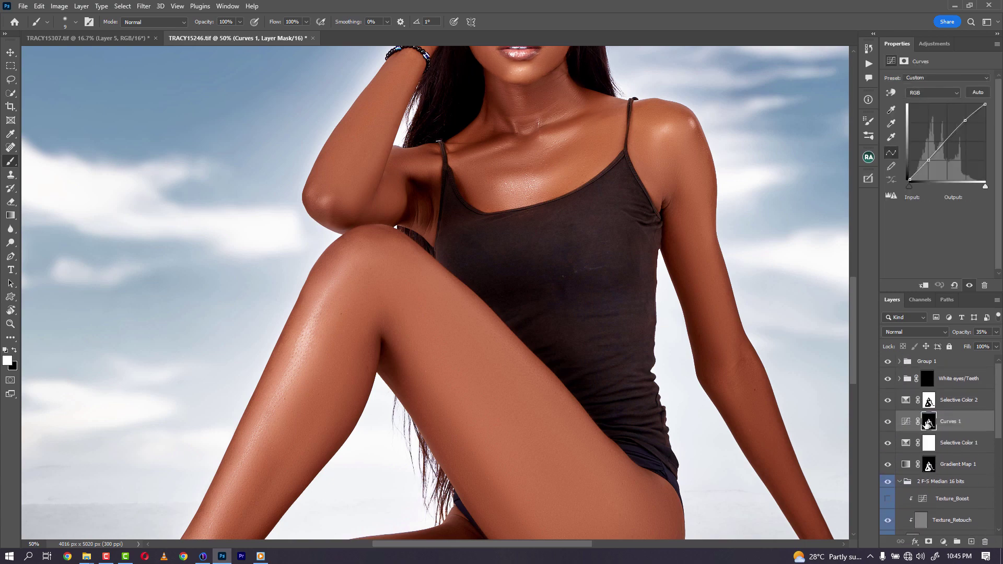
Step: Copy the Curves 1 skin mask onto Group 1, restoring the White eyes/Teeth mask, and check the highlights on the skin
drag(928, 421, 931, 382)
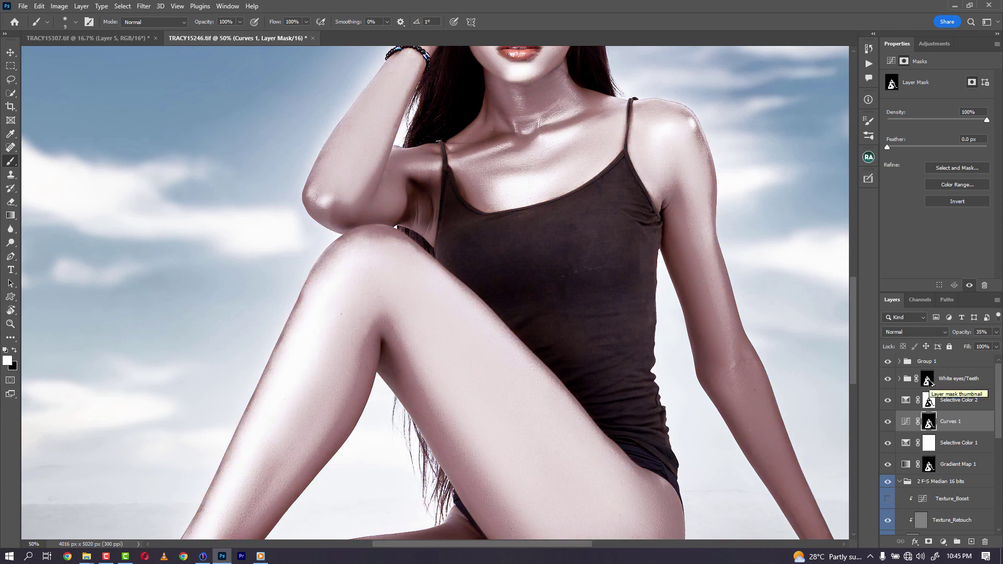
mouse_move(931, 383)
mouse_down()
mouse_move(932, 424)
mouse_move(932, 366)
mouse_up()
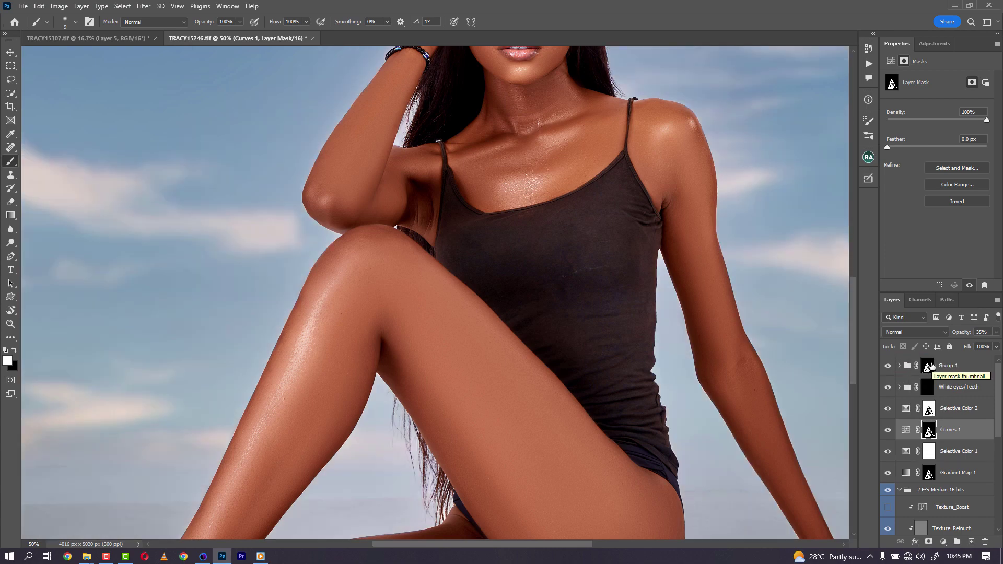
key(ctrl+minus)
key(ctrl+minus)
key(ctrl+minus)
key(ctrl+minus)
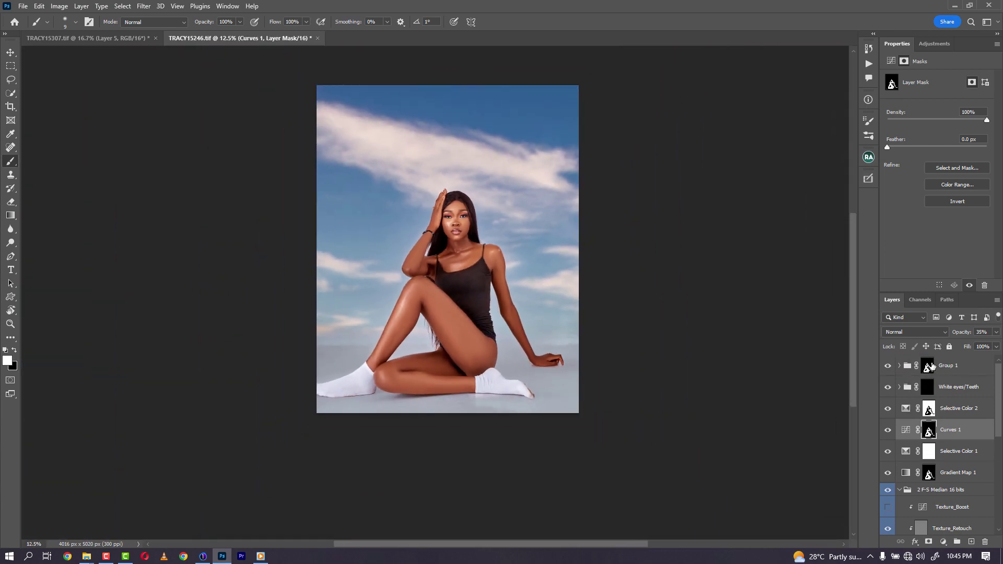
key(ctrl+plus)
key(ctrl+plus)
key(ctrl+plus)
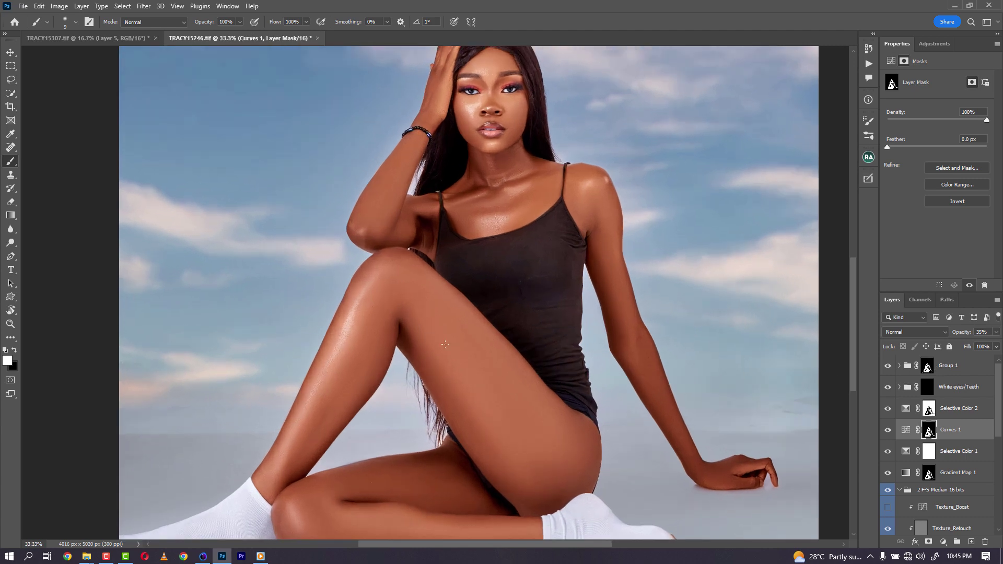
Step: Try feathering the mask of the duplicated Selective Color layer inside Group 1
click(899, 365)
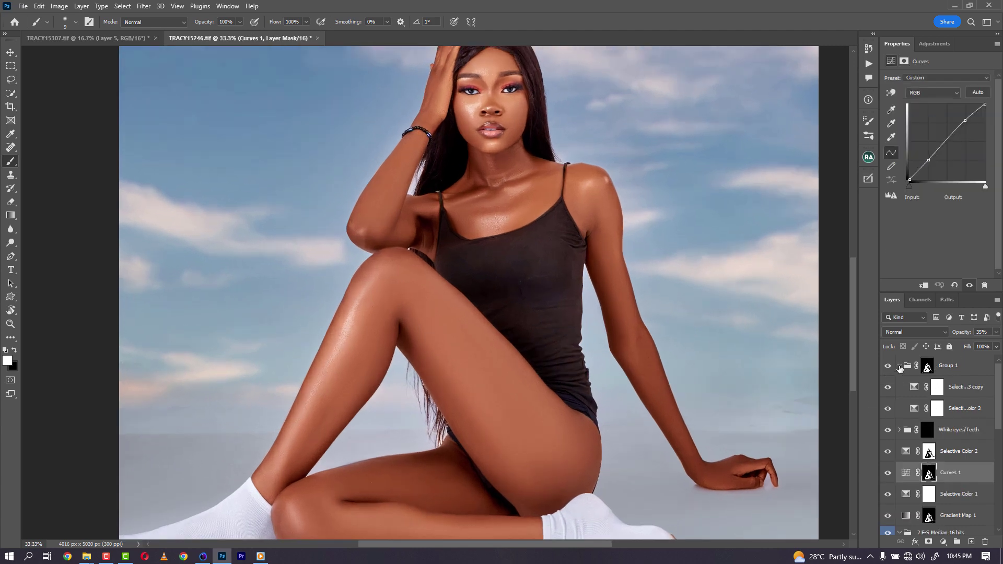
double_click(937, 389)
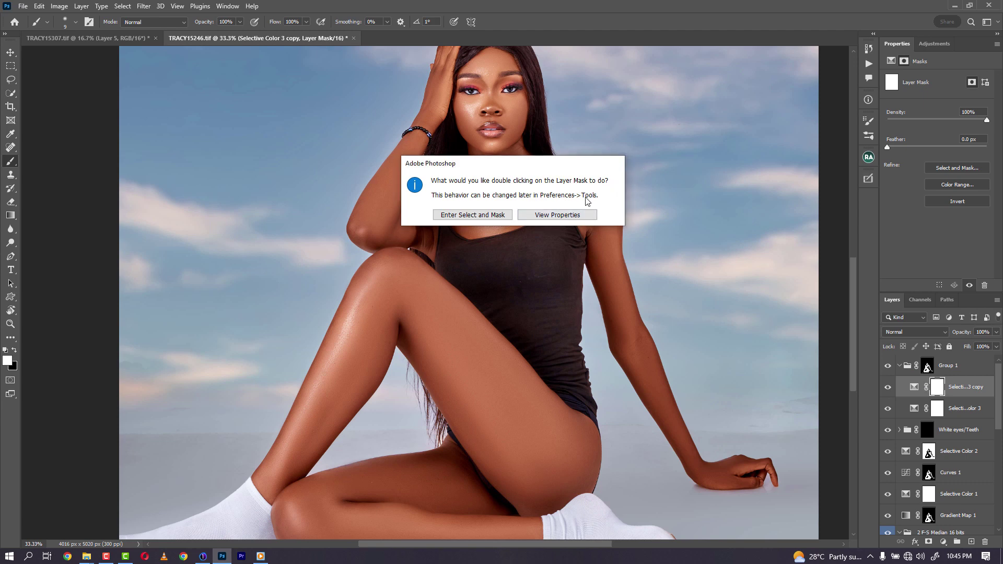
click(558, 215)
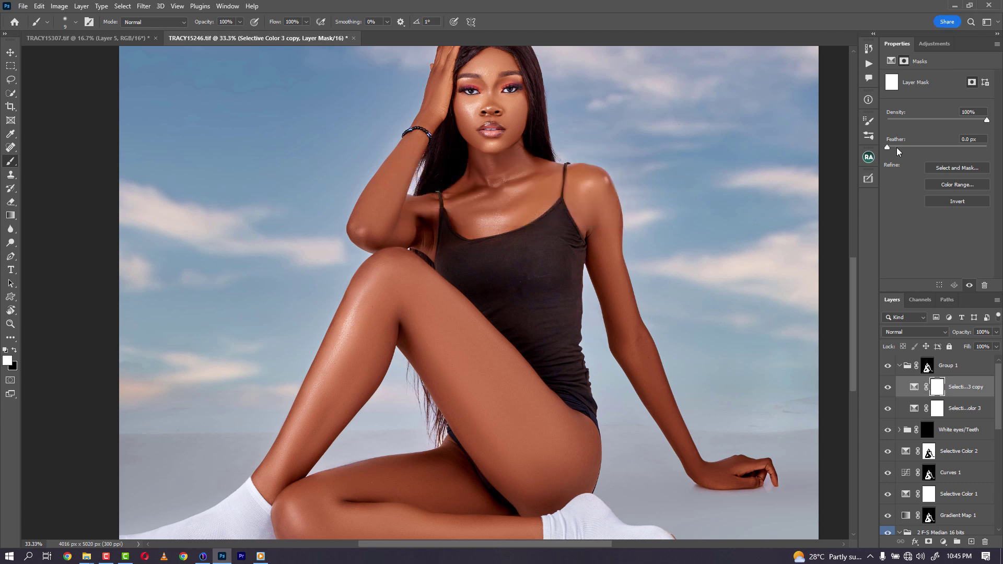
drag(887, 147, 937, 148)
drag(938, 392, 939, 409)
click(899, 366)
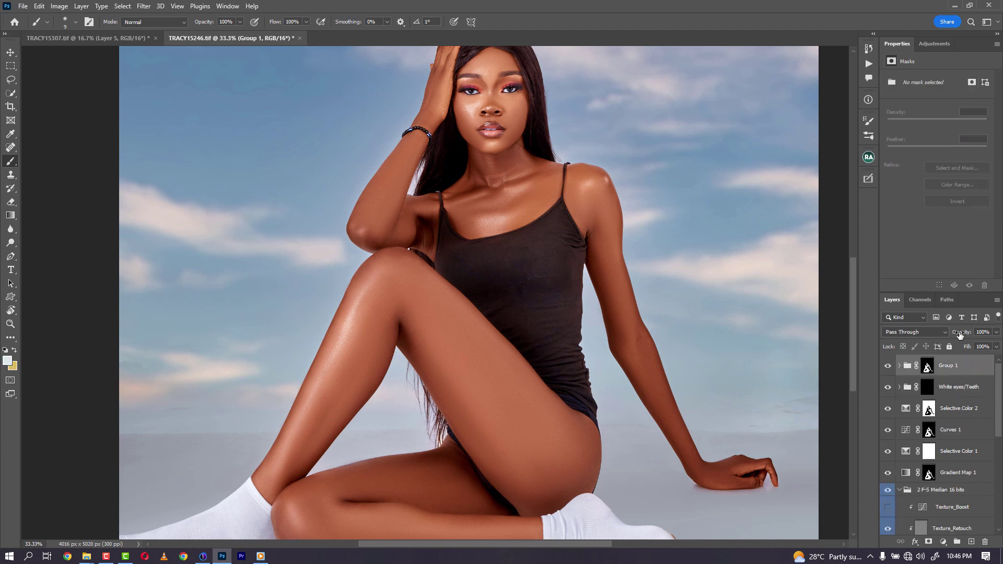
Step: Set Group 1's opacity to 51% to judge the highlight effect, and delete the group
drag(958, 334, 933, 336)
click(888, 367)
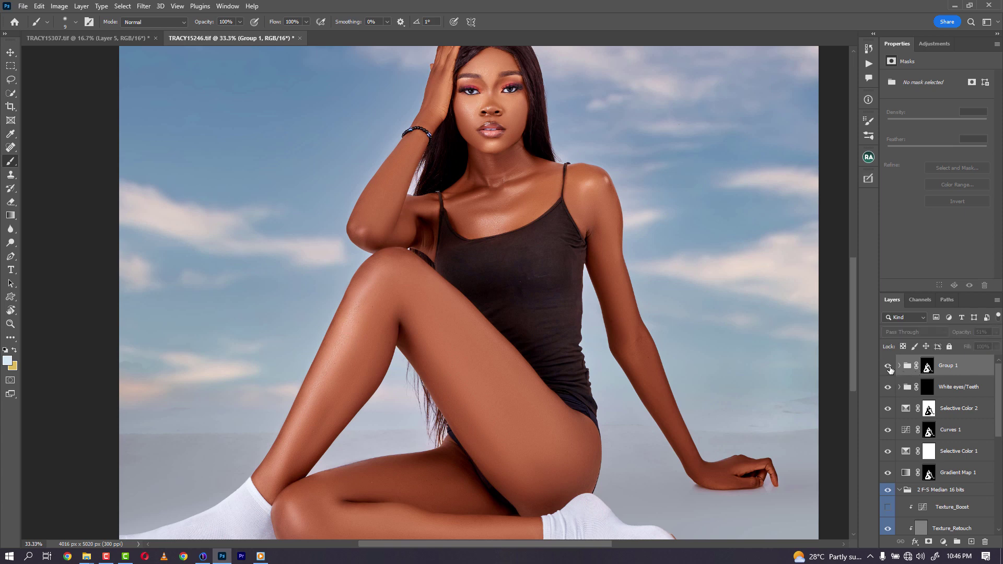
click(888, 367)
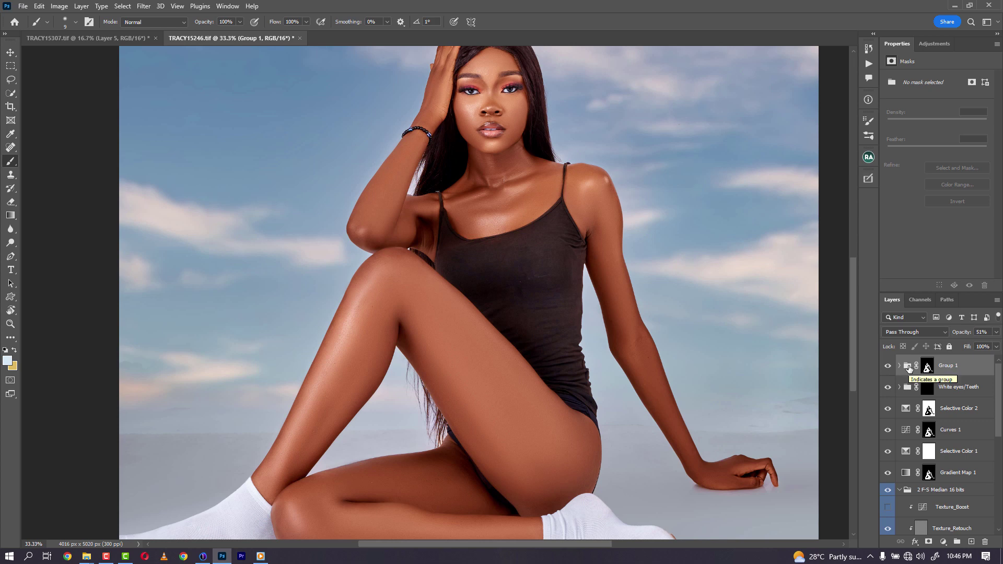
drag(908, 368, 986, 544)
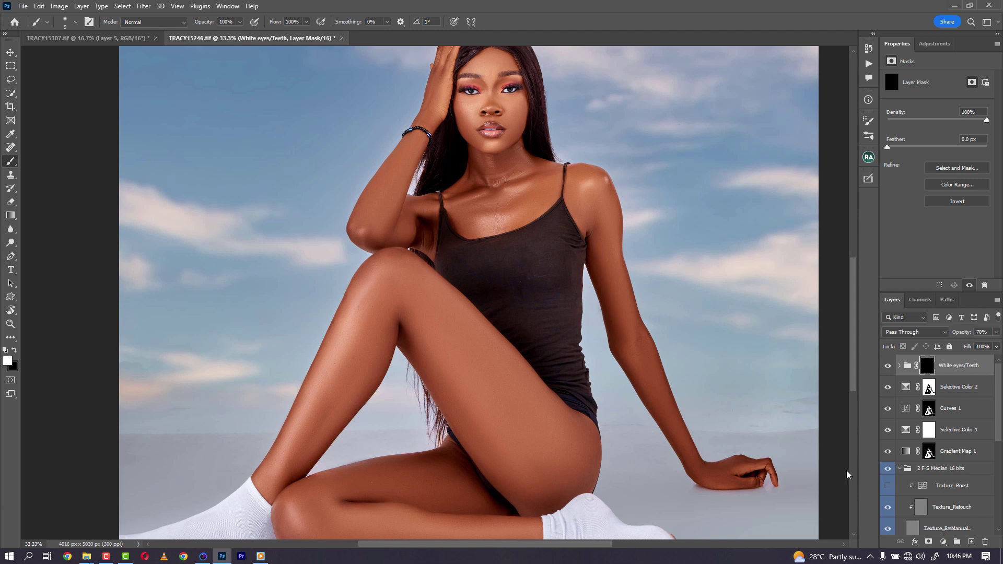
Step: Show the Gradient Map 1 mask as a red overlay and paint black over the main area of the model's dark top
click(929, 409)
click(928, 452)
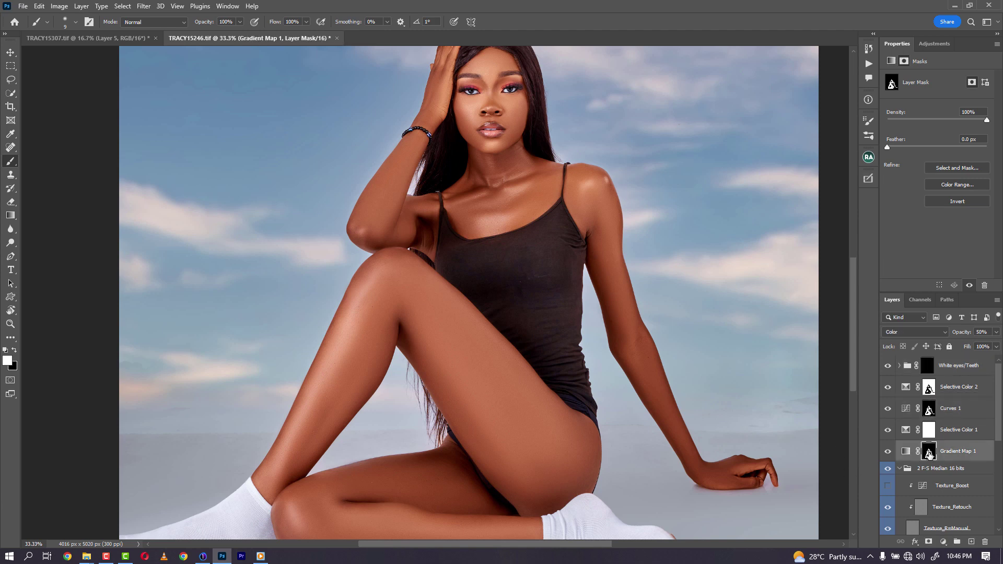
key(x)
key(backslash)
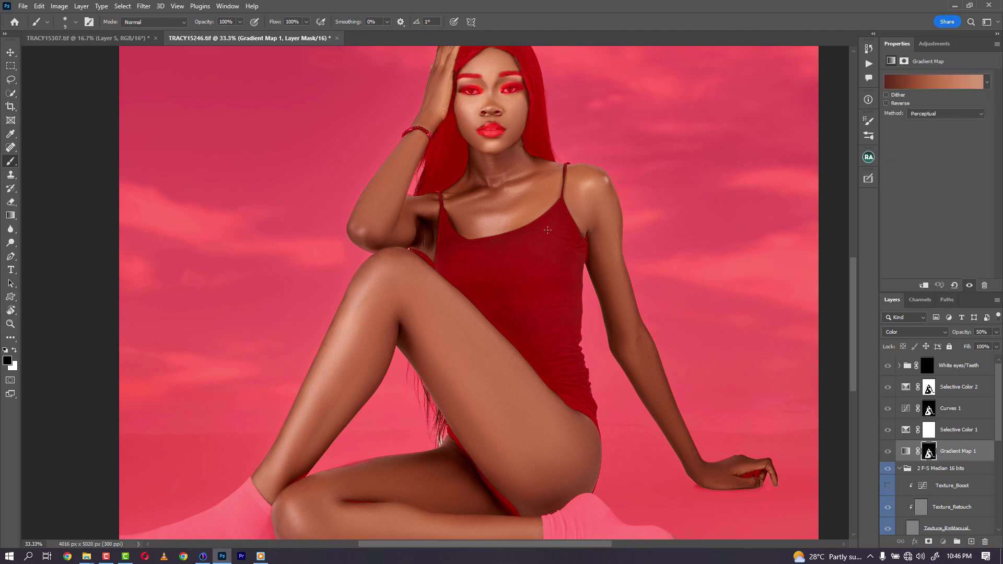
key(bracketright)
key(bracketright)
key(bracketright)
key(bracketright)
key(bracketright)
key(bracketright)
key(bracketright)
key(bracketright)
key(bracketright)
key(bracketright)
drag(548, 258, 548, 263)
Step: Paint the rest of the dark top down to its hem black on the Gradient Map 1 mask, resizing the brush to 125 px
key(bracketleft)
key(bracketleft)
key(bracketleft)
key(bracketleft)
key(bracketleft)
key(bracketleft)
key(bracketleft)
key(bracketleft)
key(bracketright)
key(bracketleft)
key(bracketleft)
key(bracketleft)
key(bracketright)
key(bracketright)
key(bracketright)
key(bracketright)
key(bracketright)
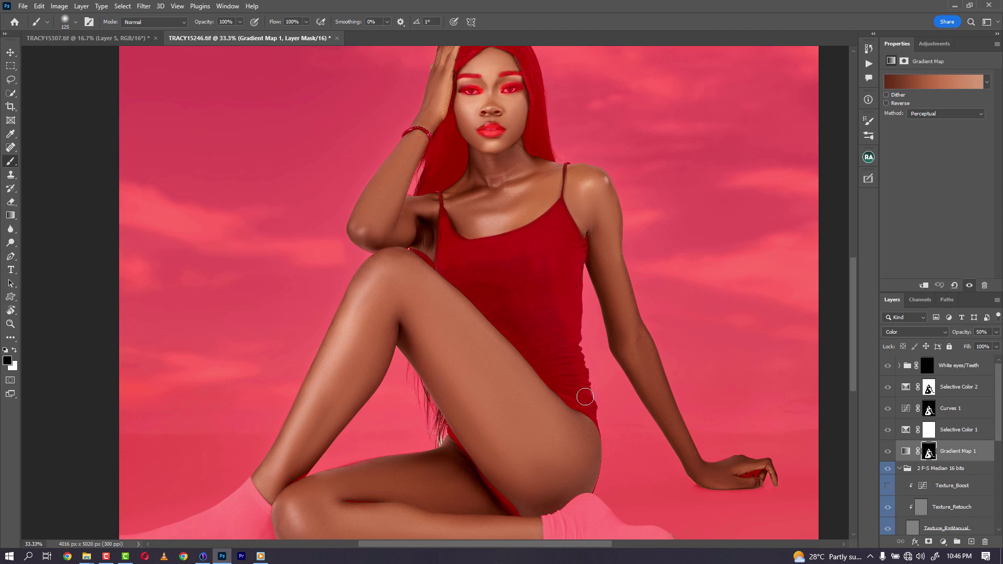
Step: Finish masking the small clothing areas with a brush down to 50 px, hide the mask overlay and restore white as foreground color
key(bracketleft)
key(bracketleft)
key(bracketright)
key(bracketright)
key(bracketright)
key(bracketleft)
key(bracketleft)
key(bracketleft)
key(bracketleft)
key(bracketleft)
key(bracketleft)
key(bracketright)
key(backslash)
key(x)
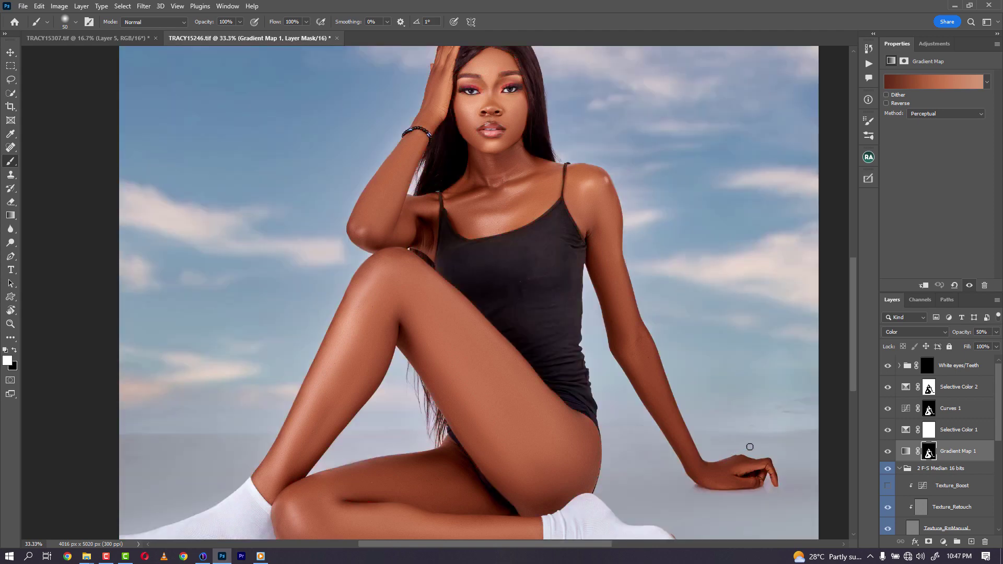
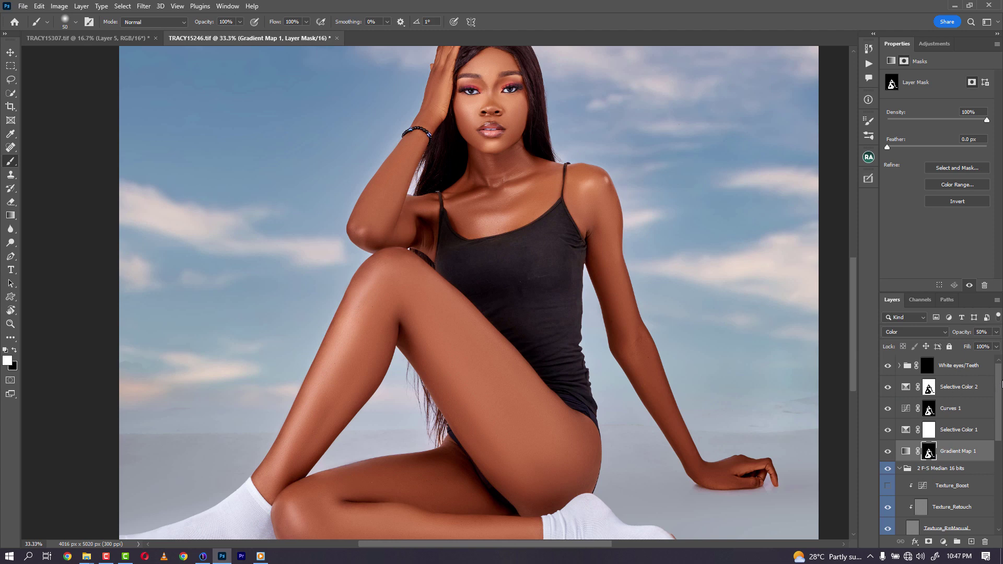
Step: Stamp all visible layers into a new layer above the White eyes/Teeth group and duplicate it
click(966, 371)
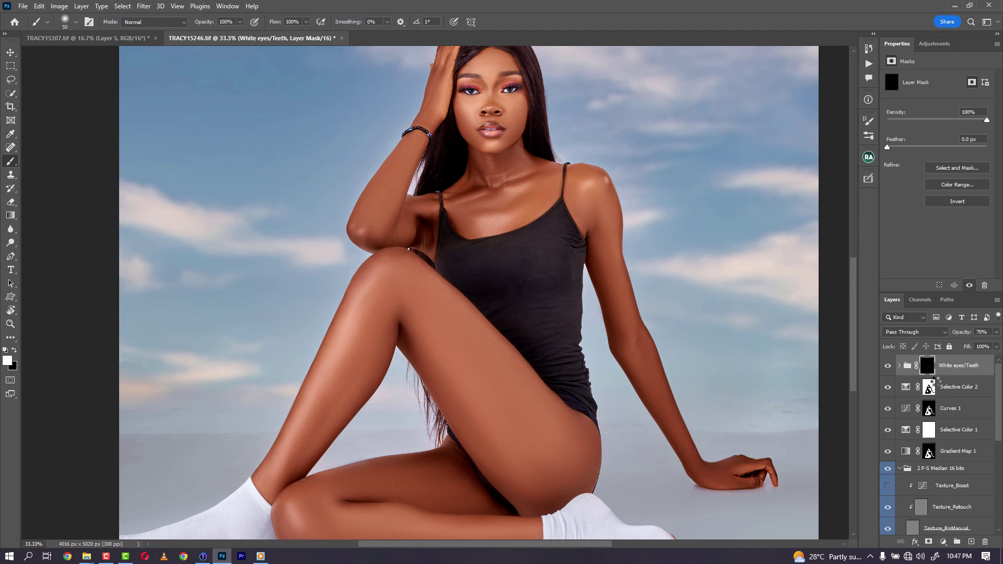
key(ctrl+shift+alt+e)
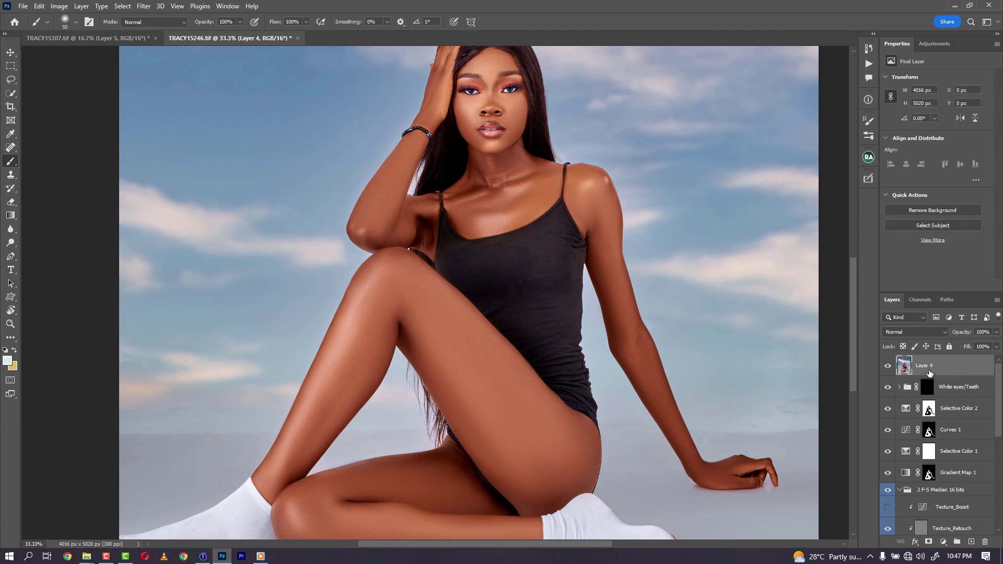
key(ctrl+j)
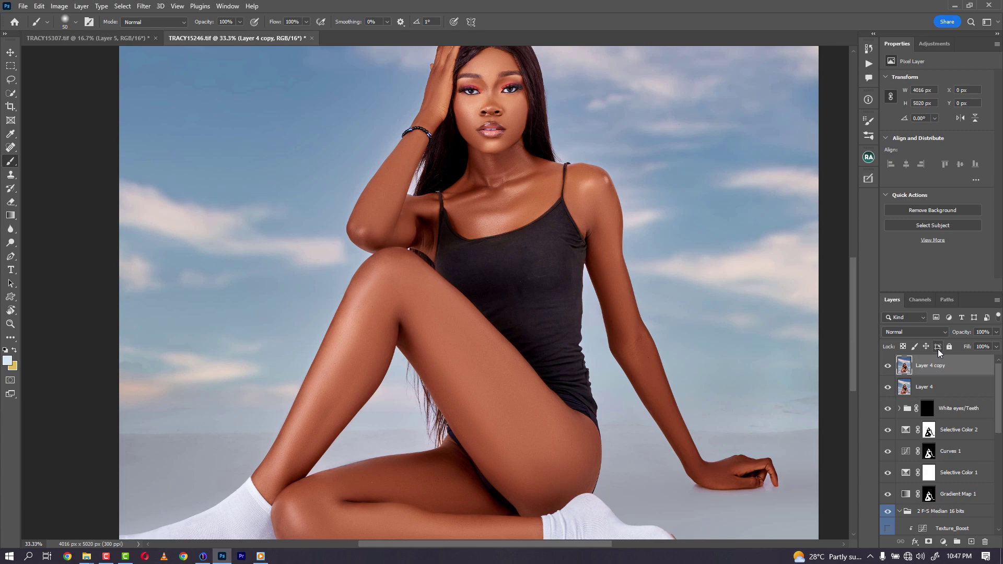
Step: Set Layer 4 copy to Screen blending and split its Underlying Layer shadow Blend If slider to 135 / 255
click(914, 331)
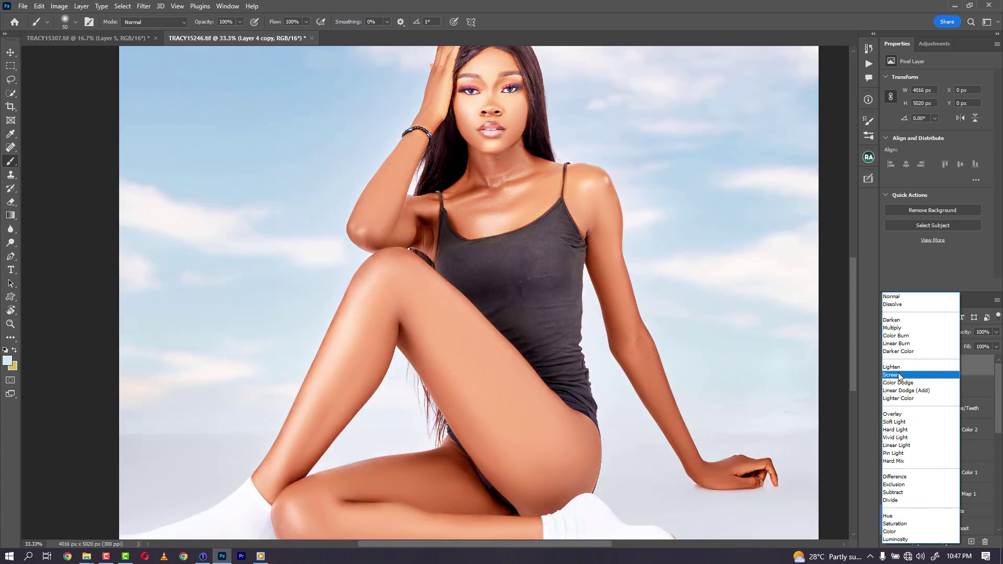
click(899, 375)
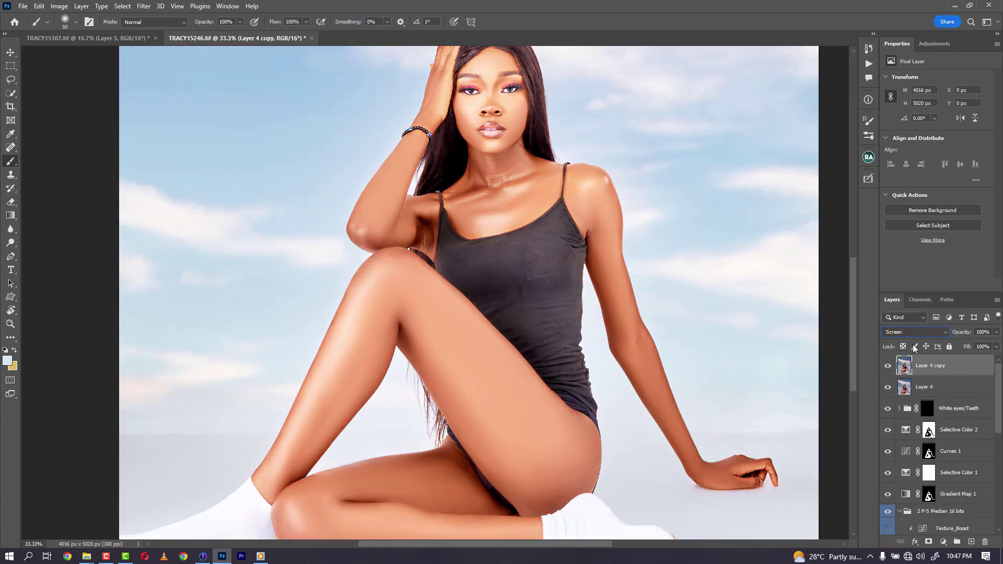
double_click(959, 366)
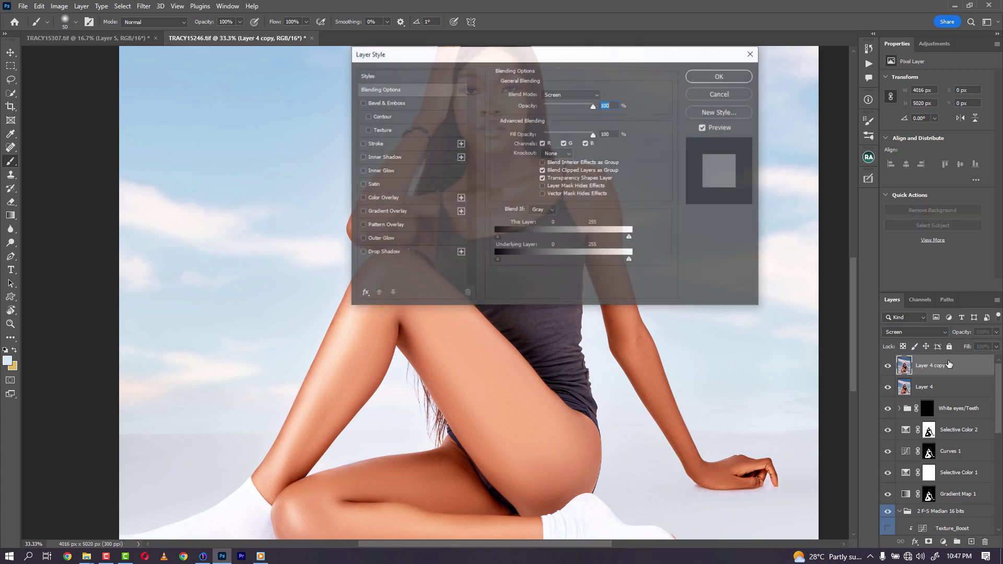
drag(526, 57, 817, 27)
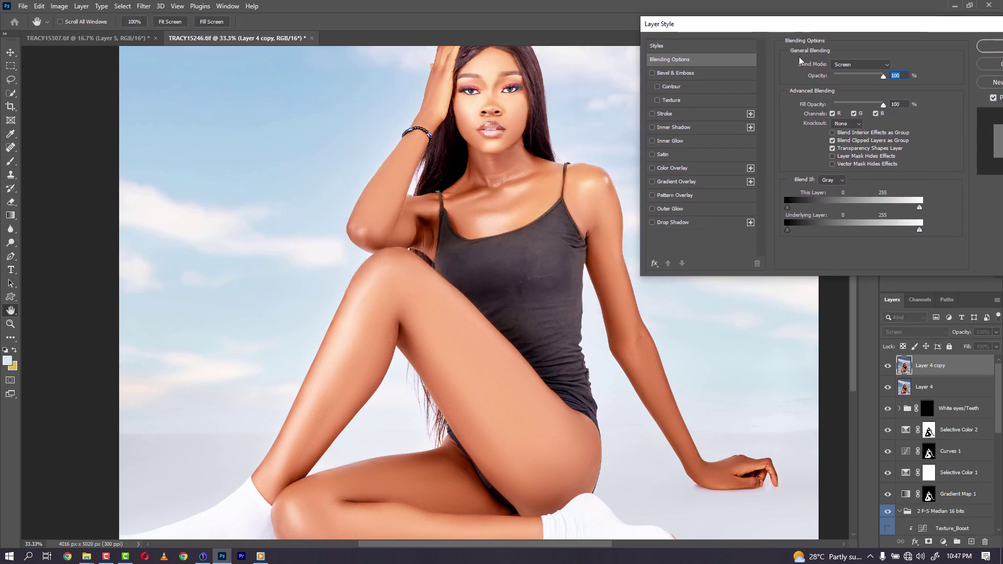
drag(920, 230, 819, 246)
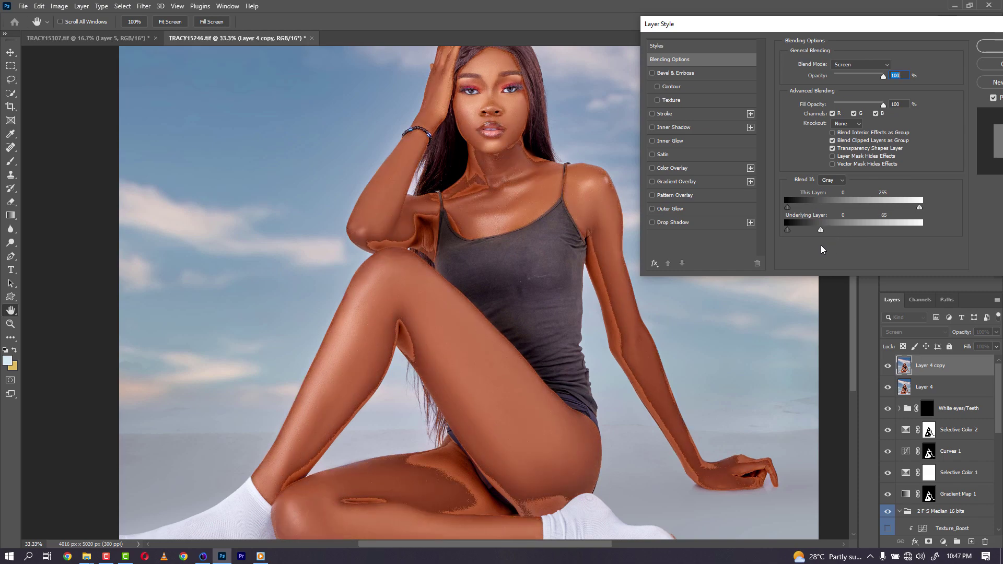
key(ctrl+z)
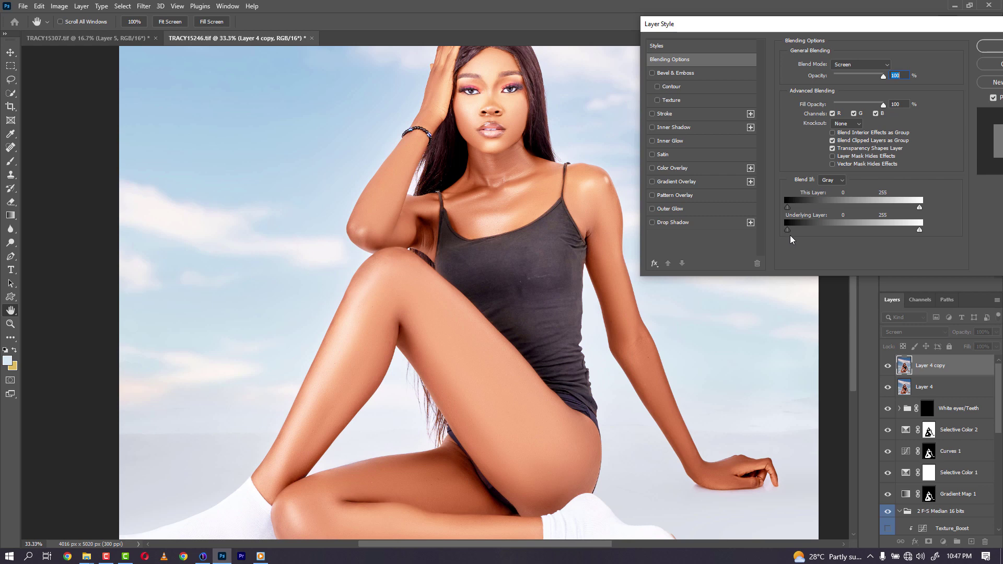
drag(799, 229, 862, 233)
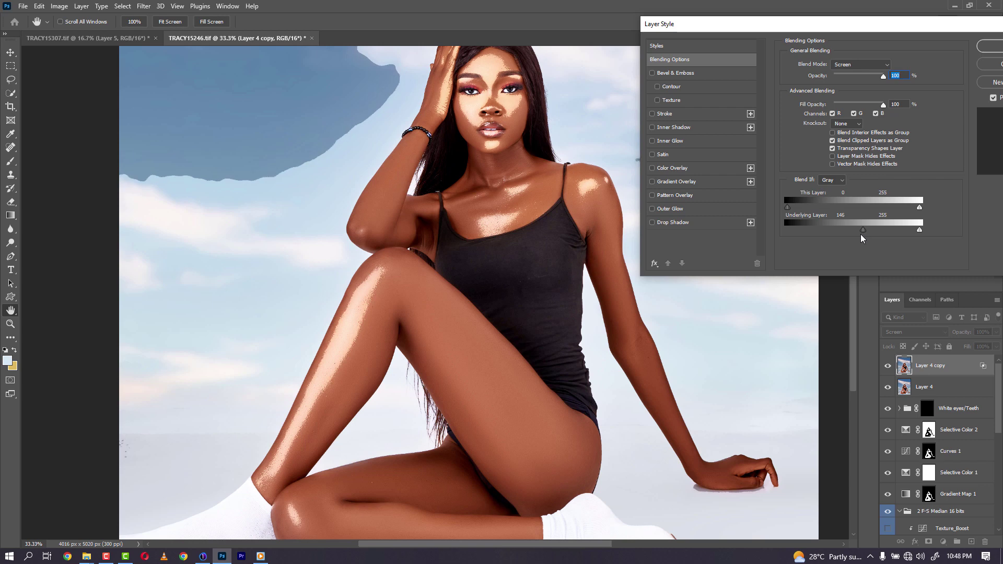
drag(867, 230, 925, 231)
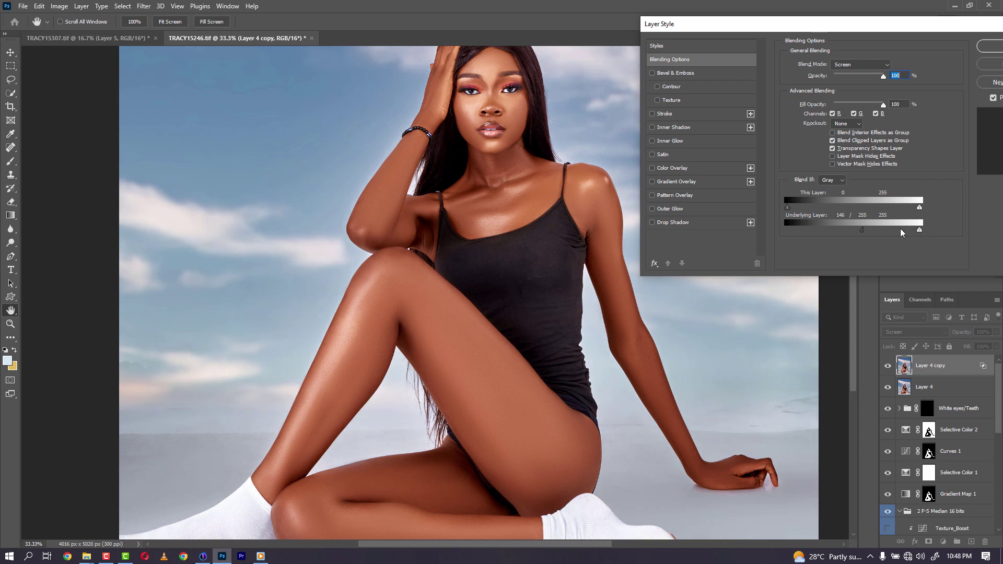
mouse_move(864, 227)
mouse_down()
mouse_move(828, 231)
mouse_move(857, 228)
mouse_up()
click(990, 46)
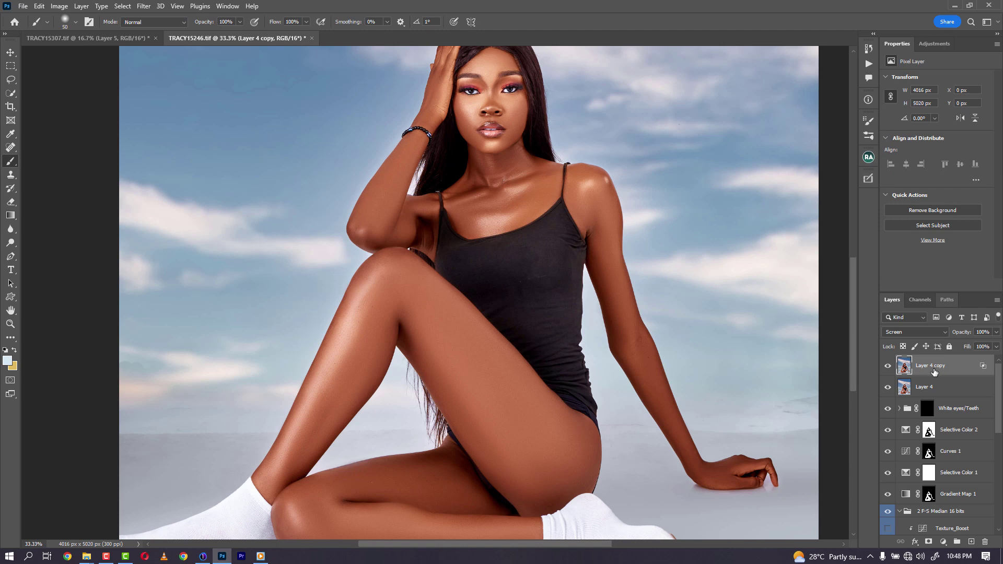
Step: Duplicate the Screen layer and set the duplicate's blend mode to Multiply
key(ctrl+j)
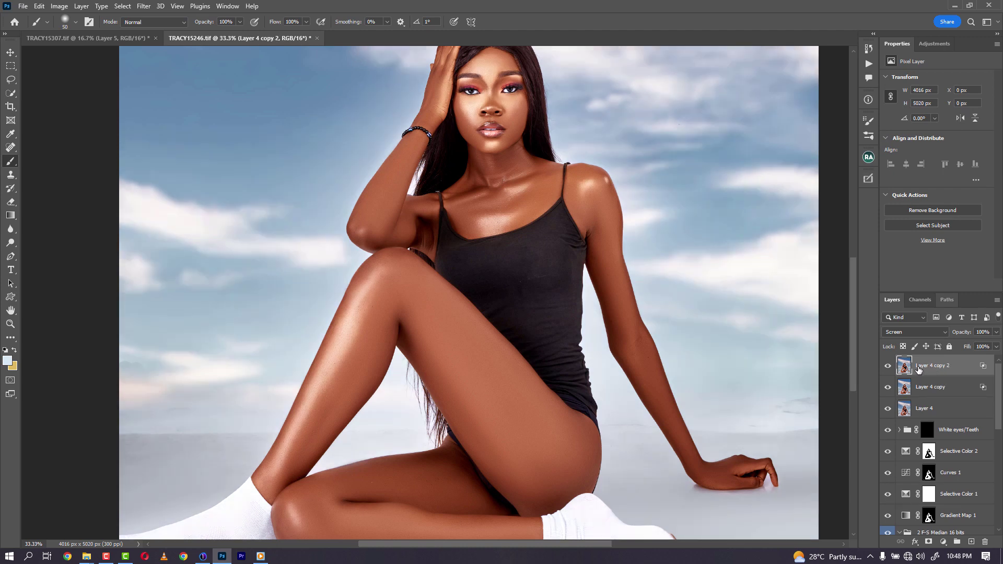
click(919, 331)
click(904, 326)
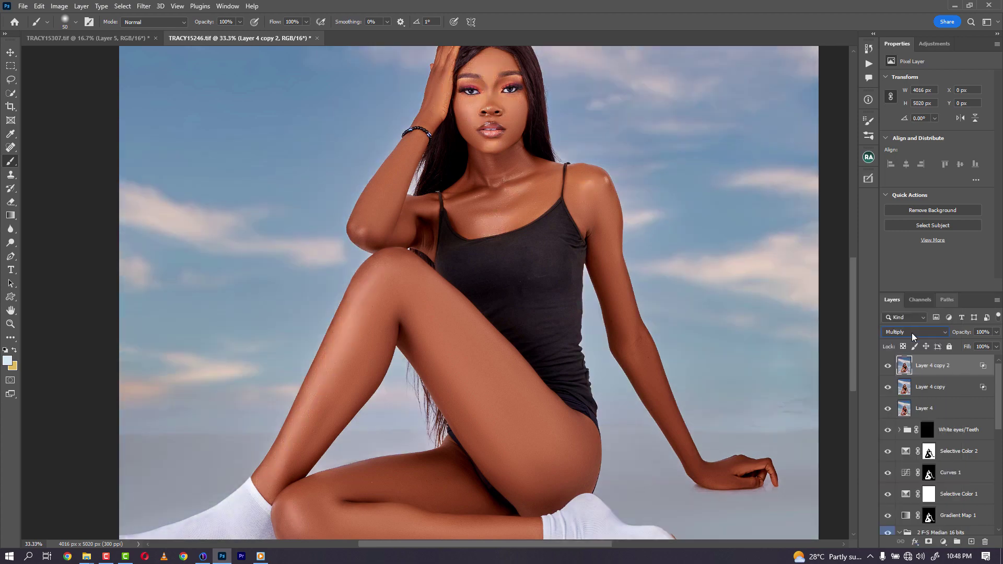
Step: Set the Multiply layer's Underlying Layer Blend If shadows to 0 and split the highlight slider to 0 / 77
double_click(957, 365)
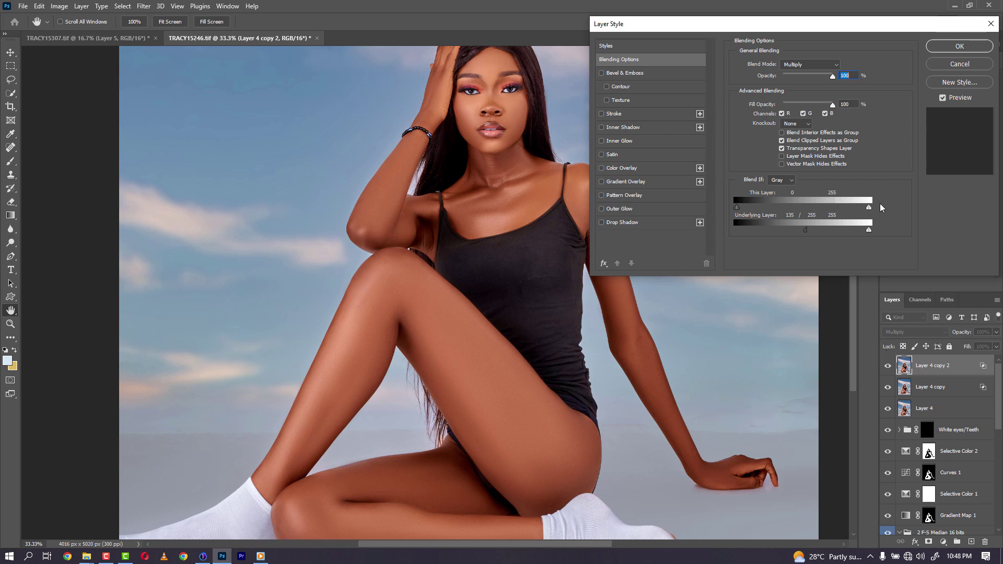
drag(871, 231, 694, 248)
drag(869, 231, 797, 233)
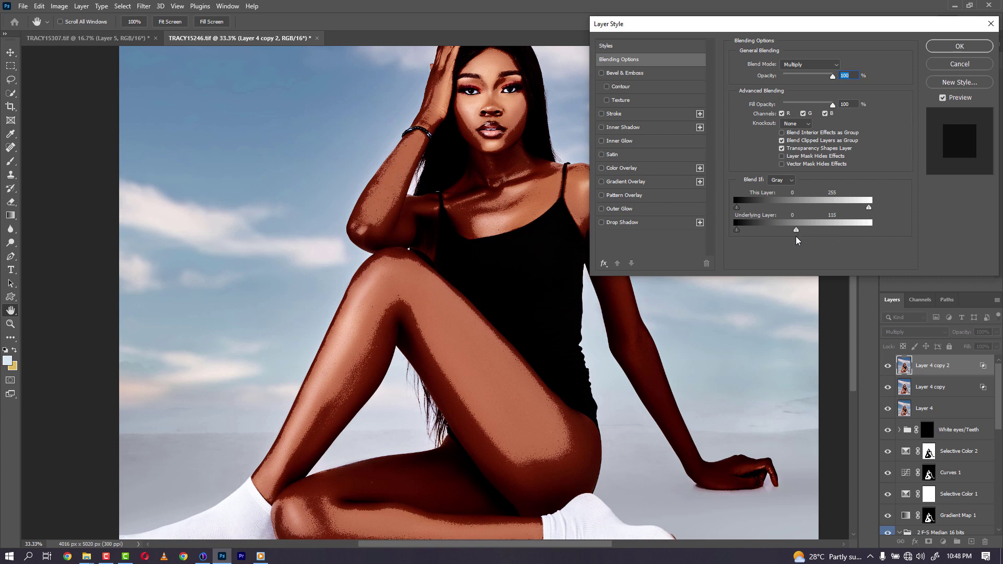
drag(795, 230, 738, 230)
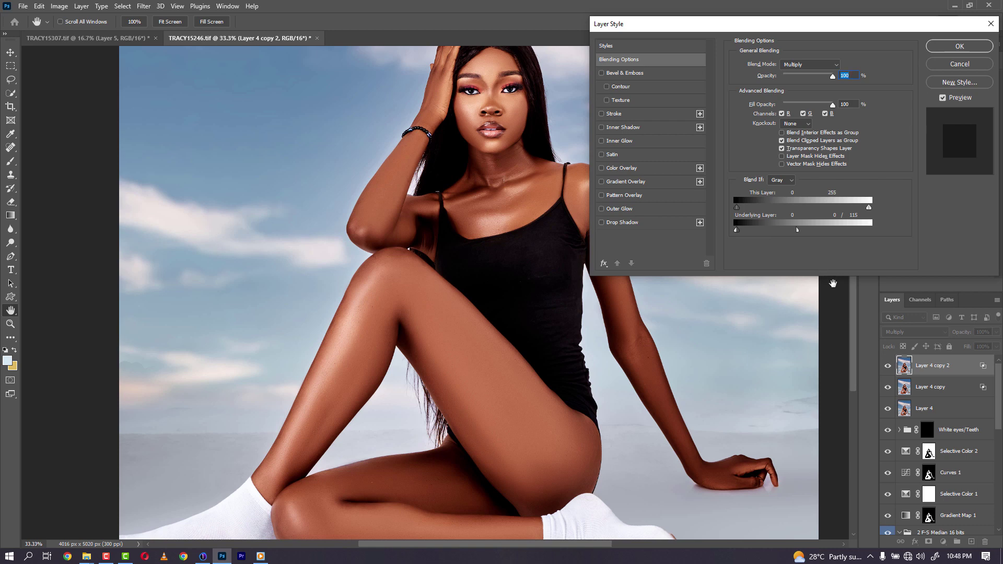
drag(792, 229, 784, 230)
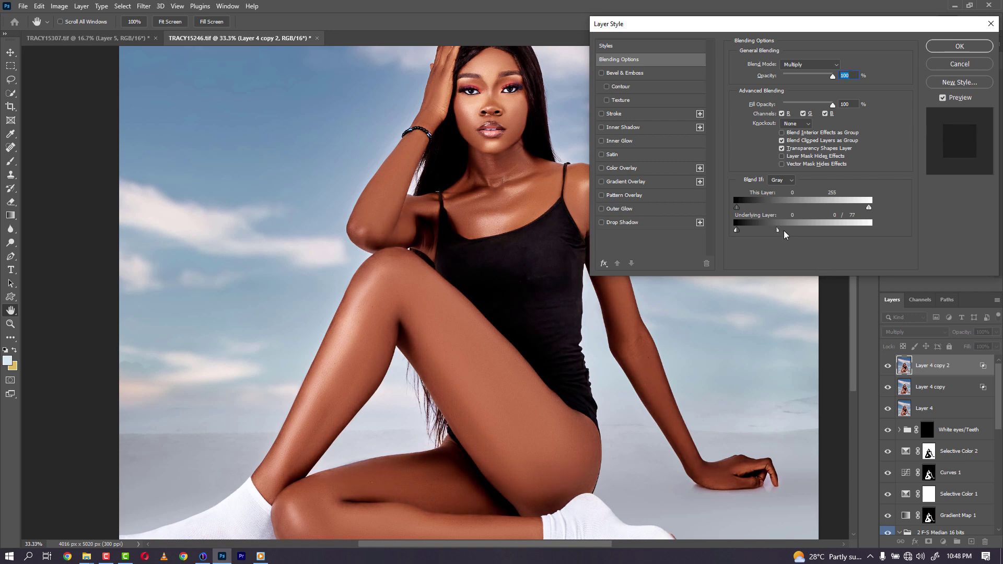
click(950, 47)
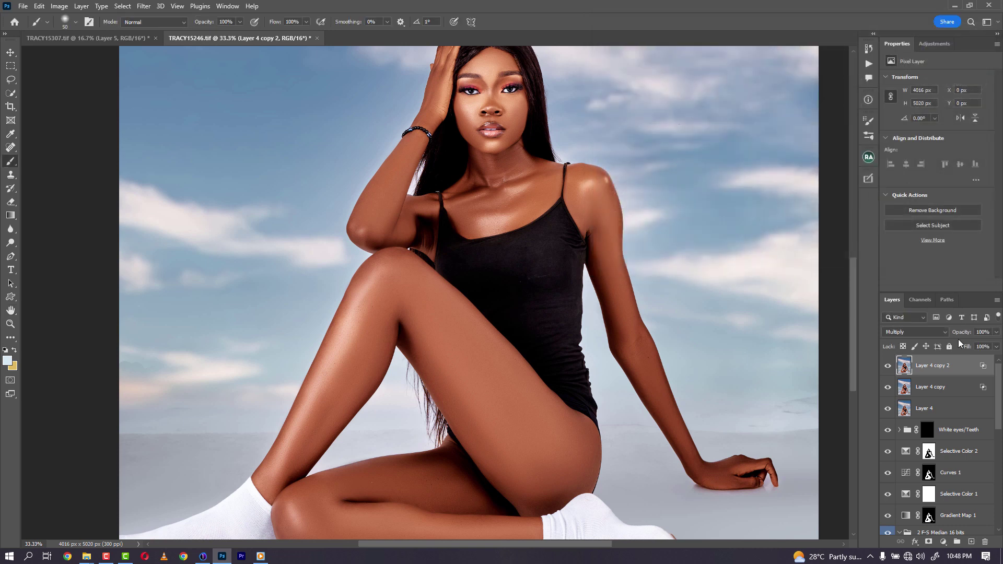
Step: Group the Screen and Multiply layers and toggle the group's visibility to compare before and after
shift+click(947, 388)
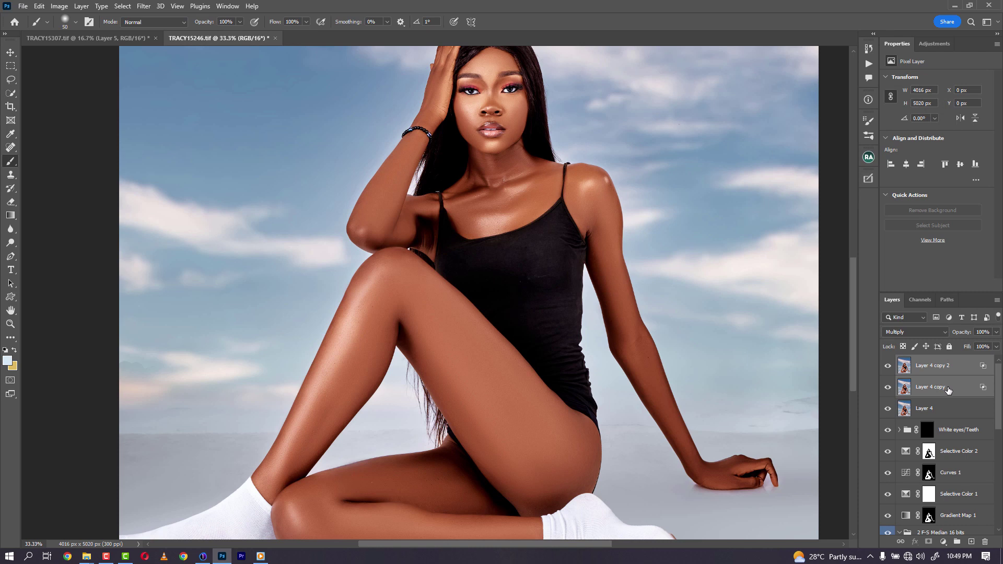
key(ctrl+g)
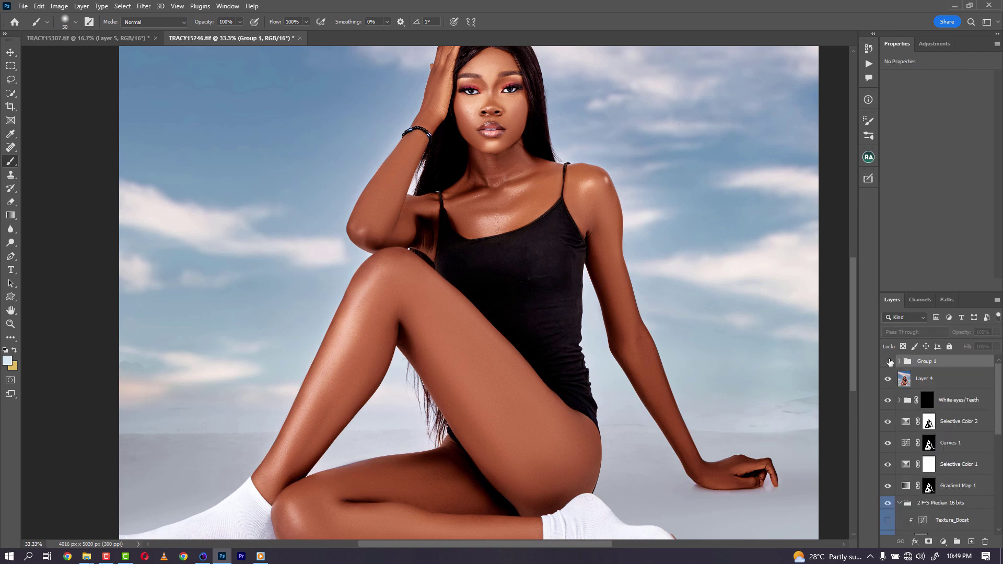
click(890, 362)
click(889, 362)
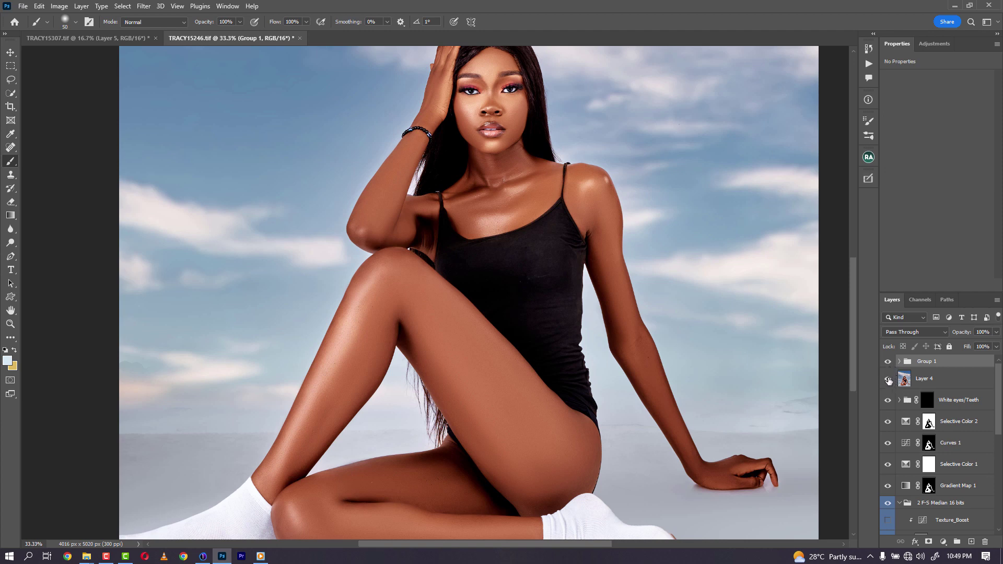
Step: Add a mask to Group 1, use Apply Image with Merged RGB at Multiply 100% on it, and compare the group's effect
click(928, 541)
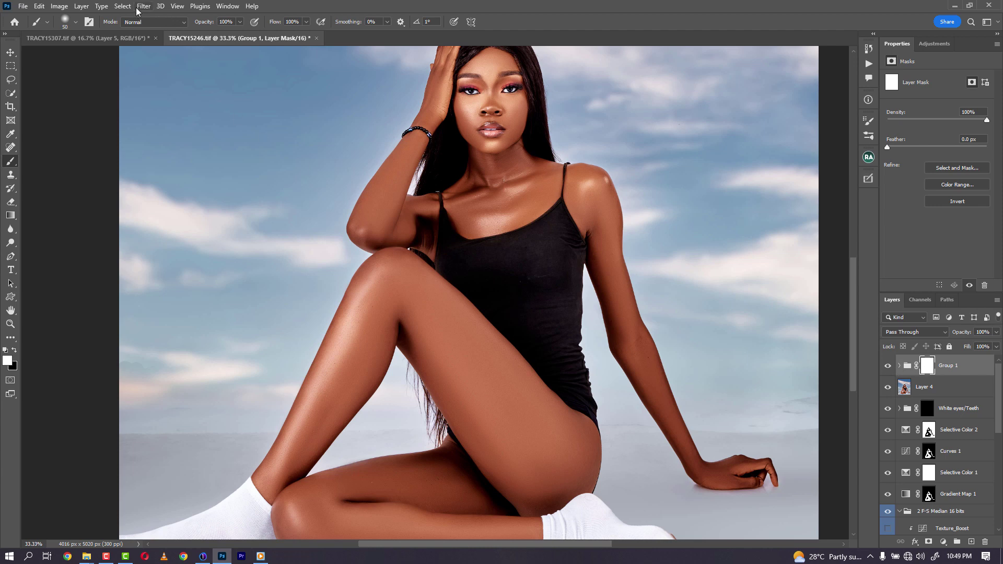
click(61, 6)
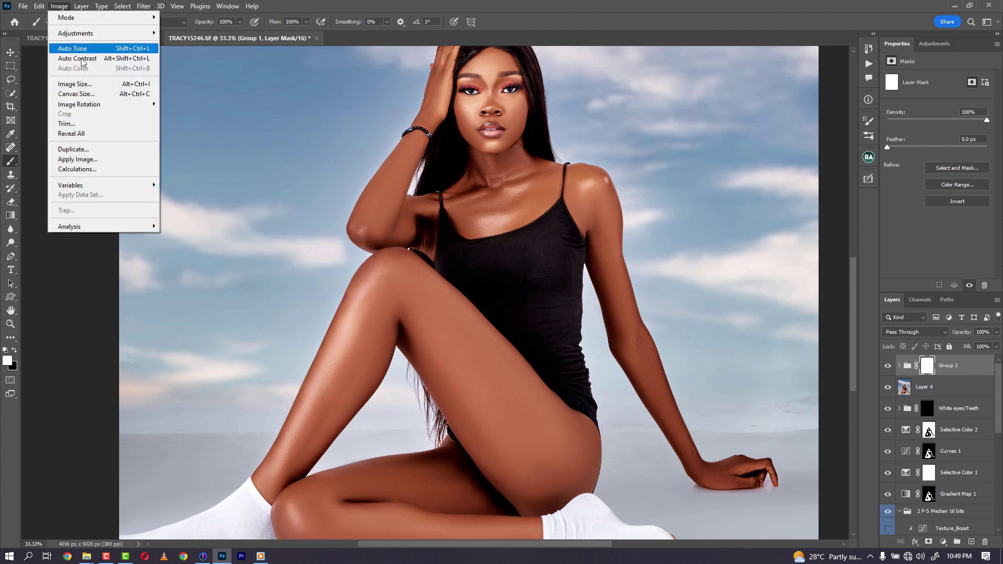
click(114, 158)
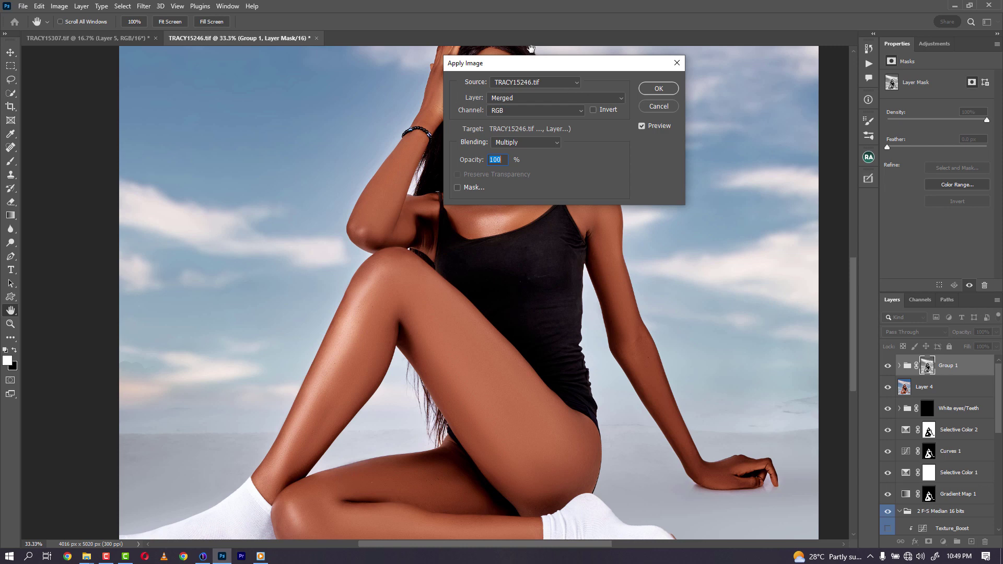
drag(529, 65, 712, 50)
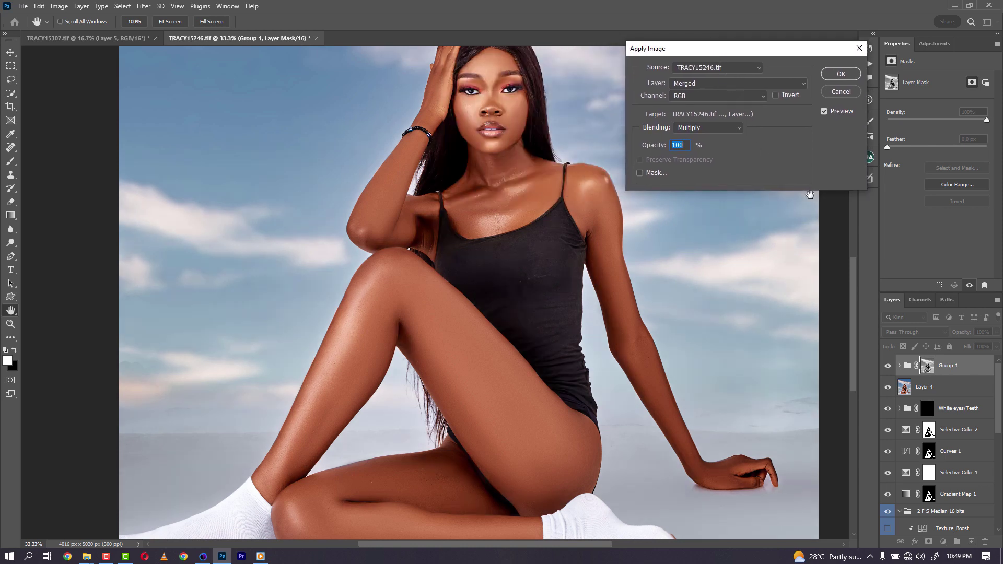
click(824, 112)
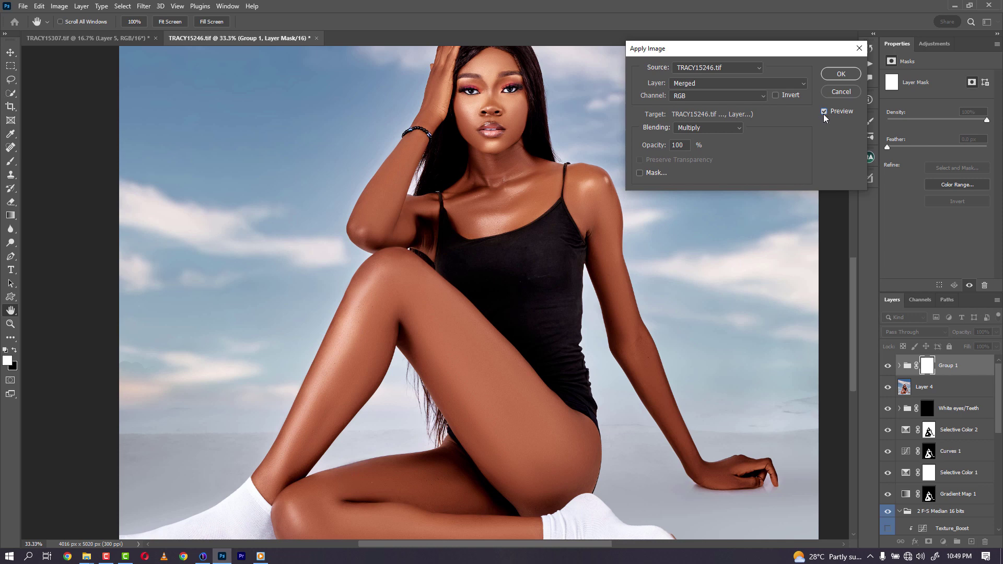
click(824, 112)
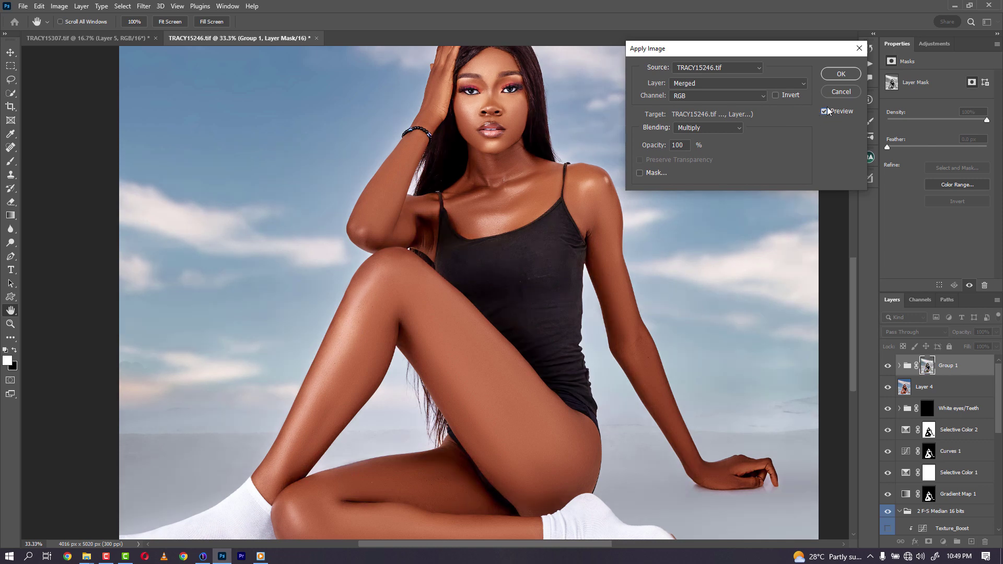
click(840, 73)
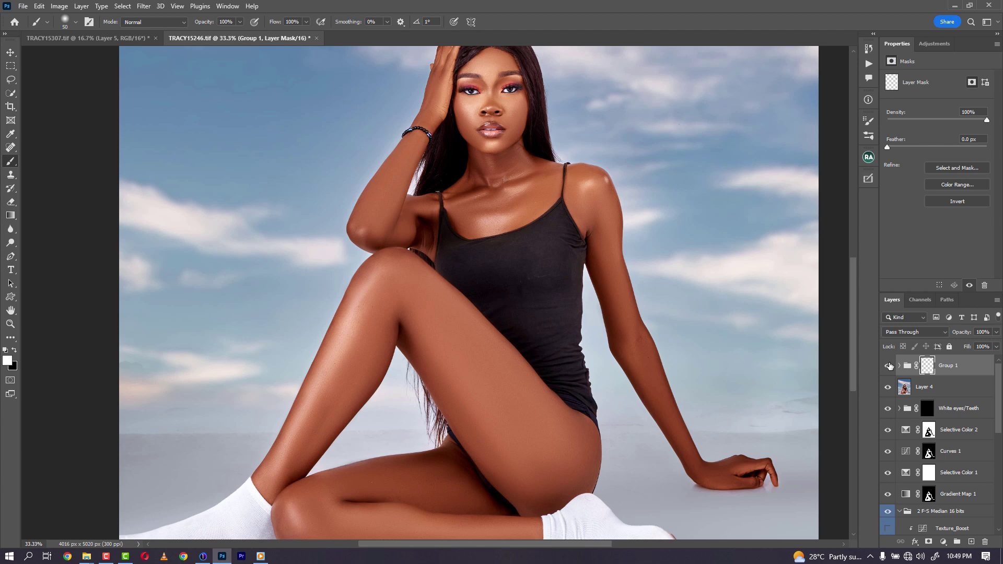
click(888, 365)
click(889, 366)
Step: Stamp the visible layers into a new layer and apply Camera Raw with Highlights +36 and Whites +36
drag(948, 379, 922, 381)
key(ctrl+shift+alt+e)
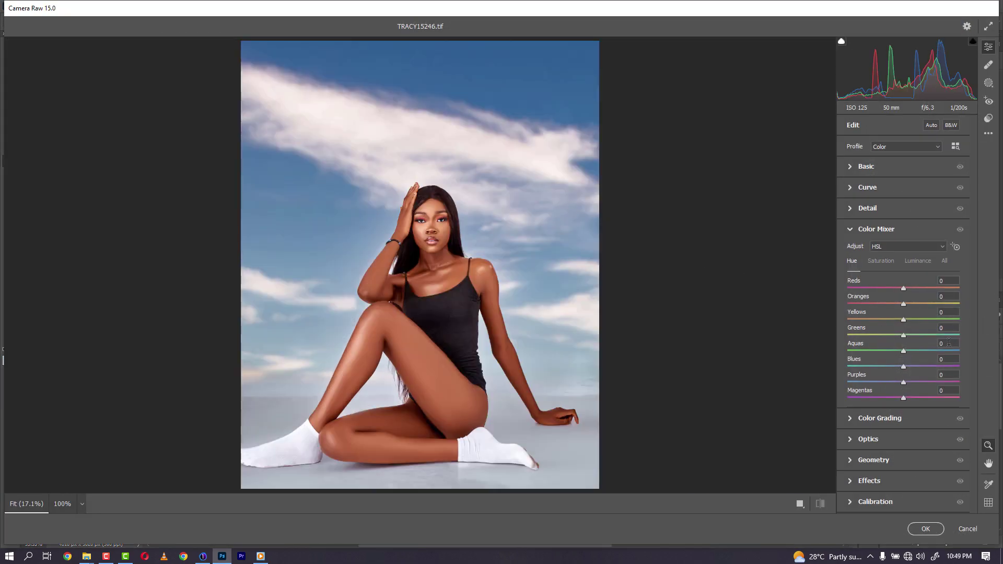
click(851, 167)
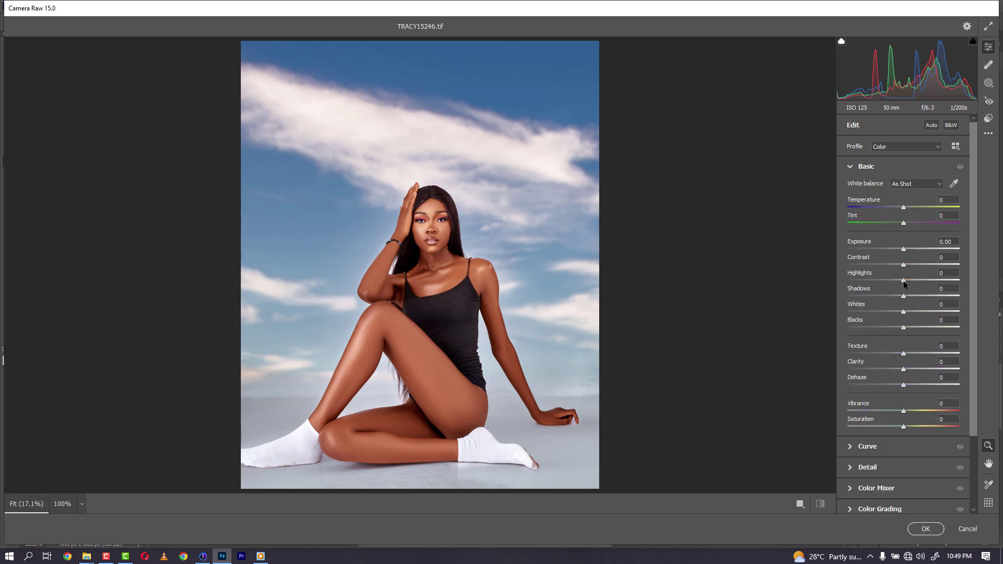
drag(904, 282, 936, 276)
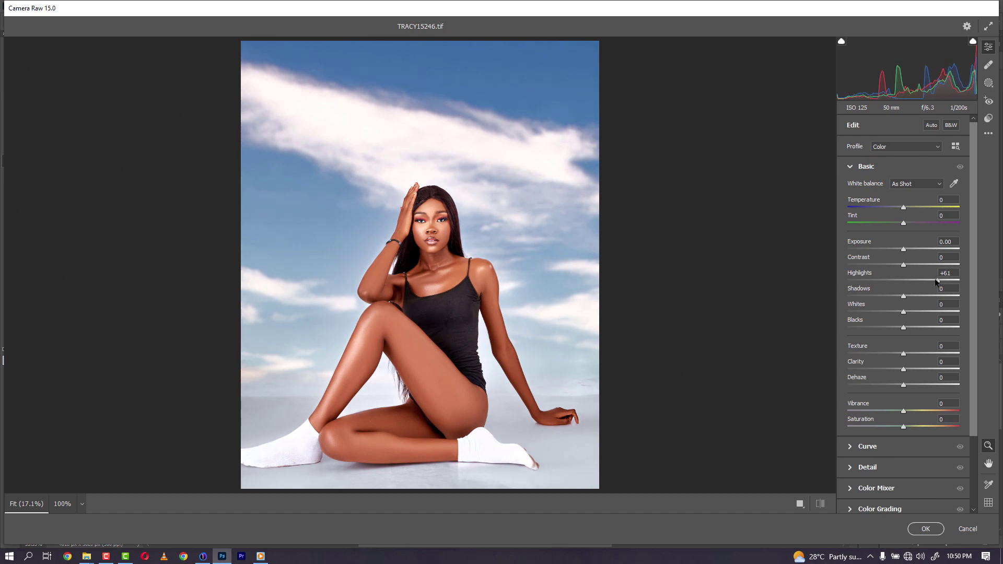
drag(900, 312, 926, 281)
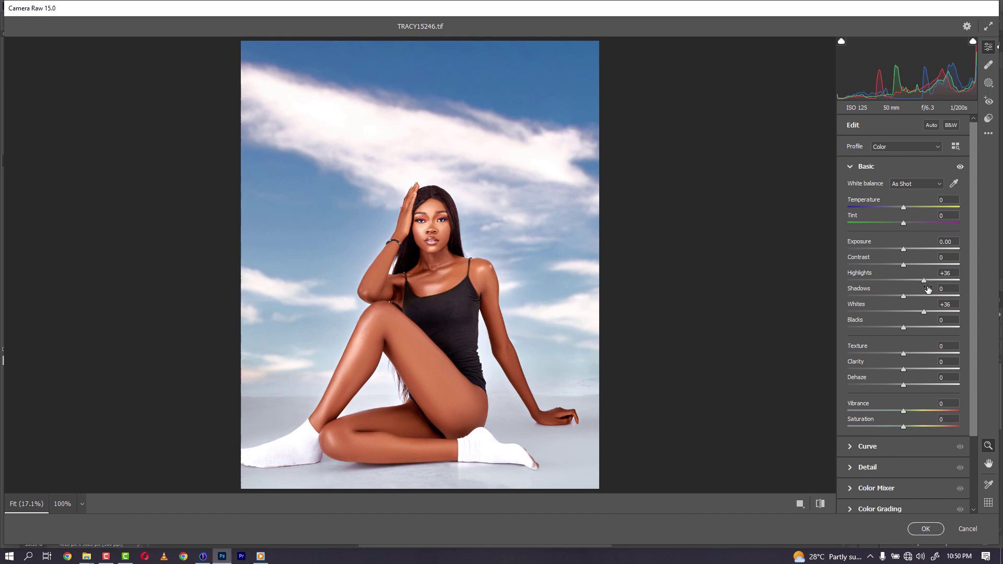
click(922, 526)
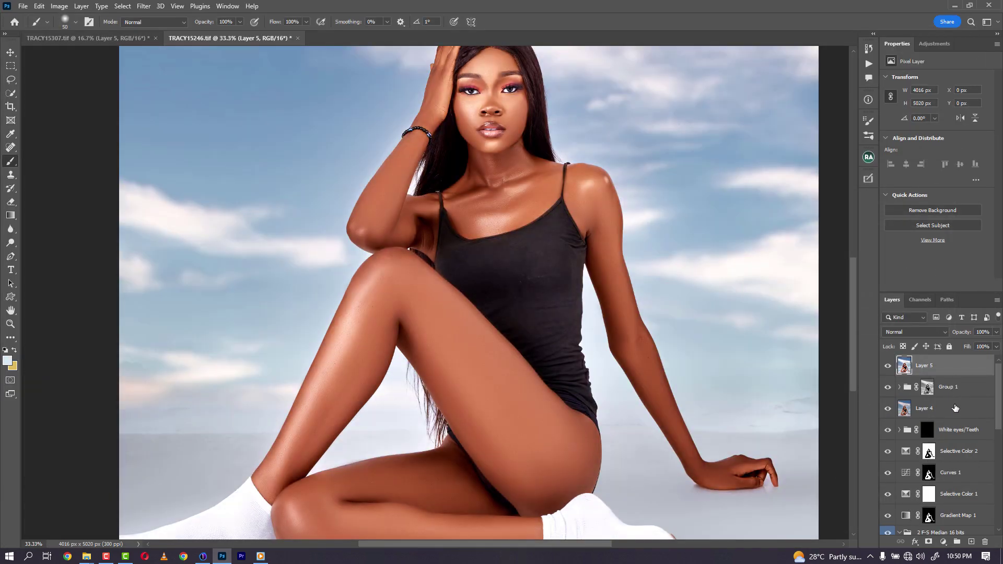
Step: Group Layer 5 with Group 1 and copy the Curves 1 skin mask onto the new group
ctrl+click(964, 391)
key(ctrl+g)
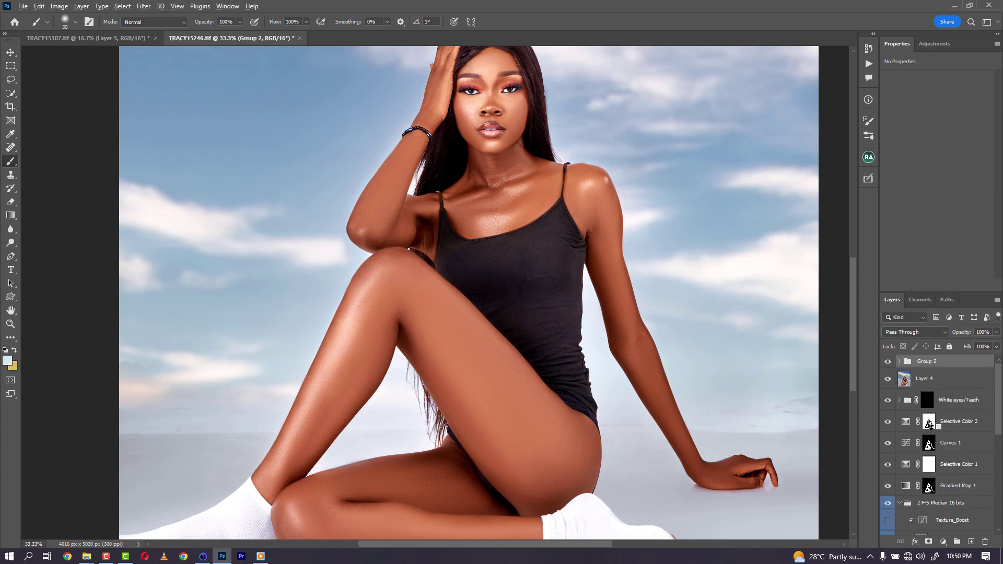
drag(929, 443, 924, 372)
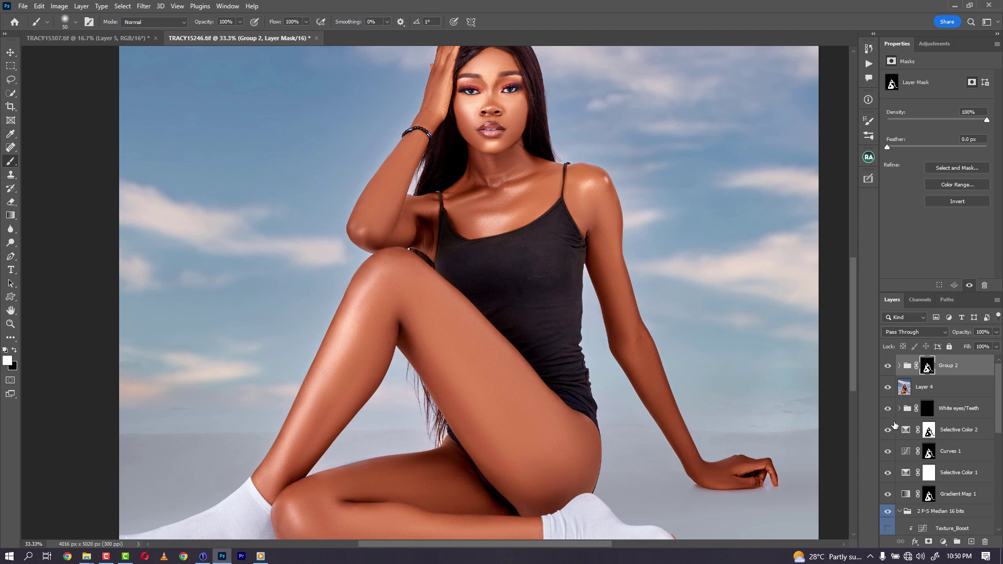
Step: Lower the opacity of Group 2 to 50% and compare the whole portrait with the group hidden and shown
key(ctrl+minus)
key(ctrl+minus)
key(ctrl+minus)
key(ctrl+minus)
key(ctrl+plus)
key(ctrl+plus)
key(ctrl+plus)
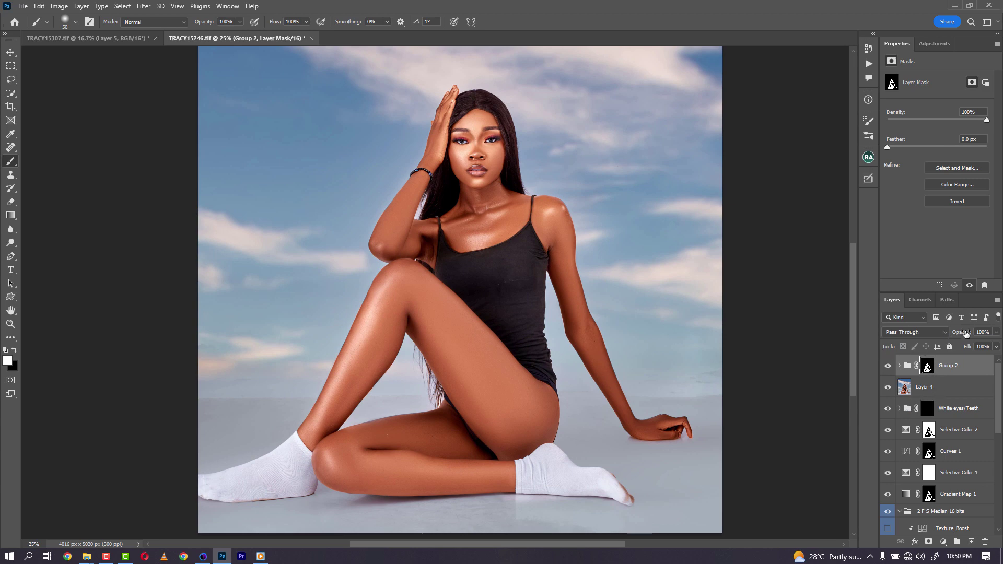
click(888, 367)
click(887, 366)
drag(968, 336, 938, 339)
click(888, 367)
click(888, 367)
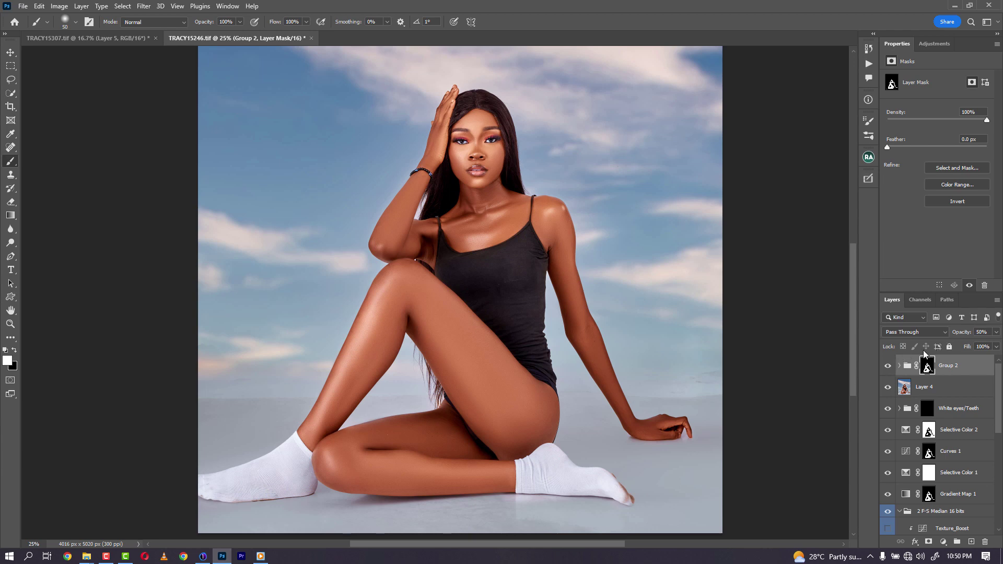
Step: Compare the portrait's skin highlights and shadows with Group 2 hidden and shown
click(887, 366)
click(887, 366)
click(887, 366)
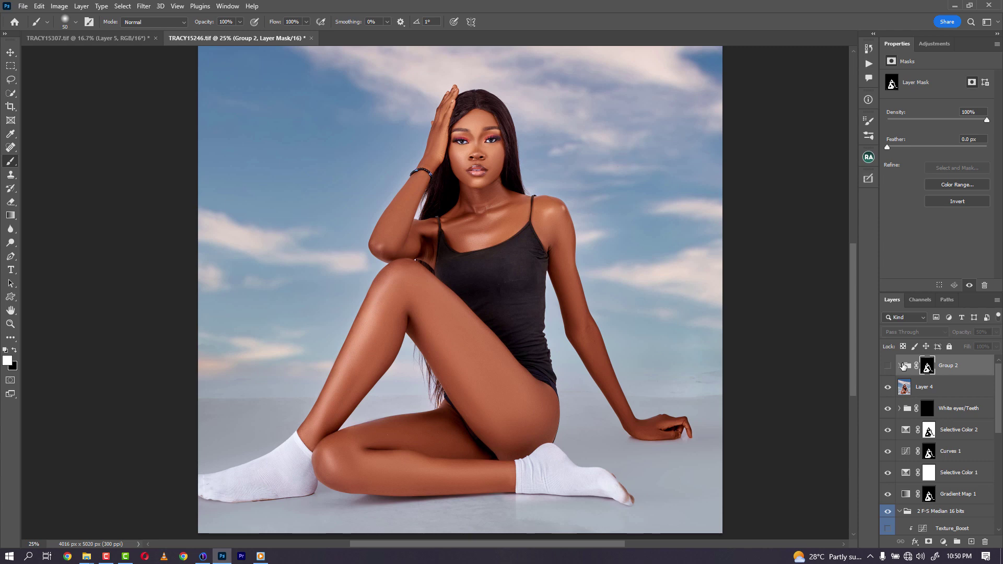
click(887, 366)
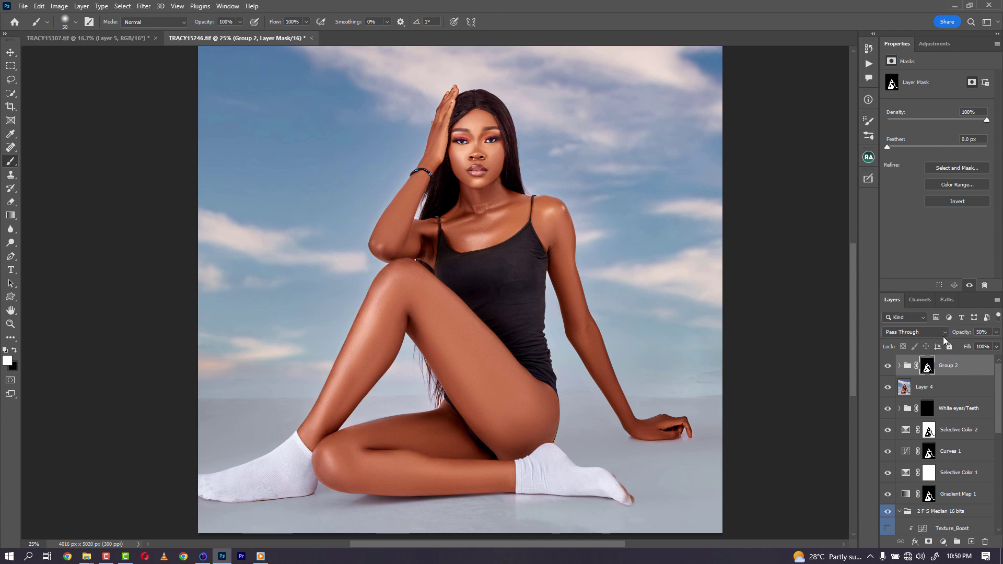
Step: Raise Group 2's opacity to 100% and nest it in a new group with a black layer mask
drag(960, 332, 989, 333)
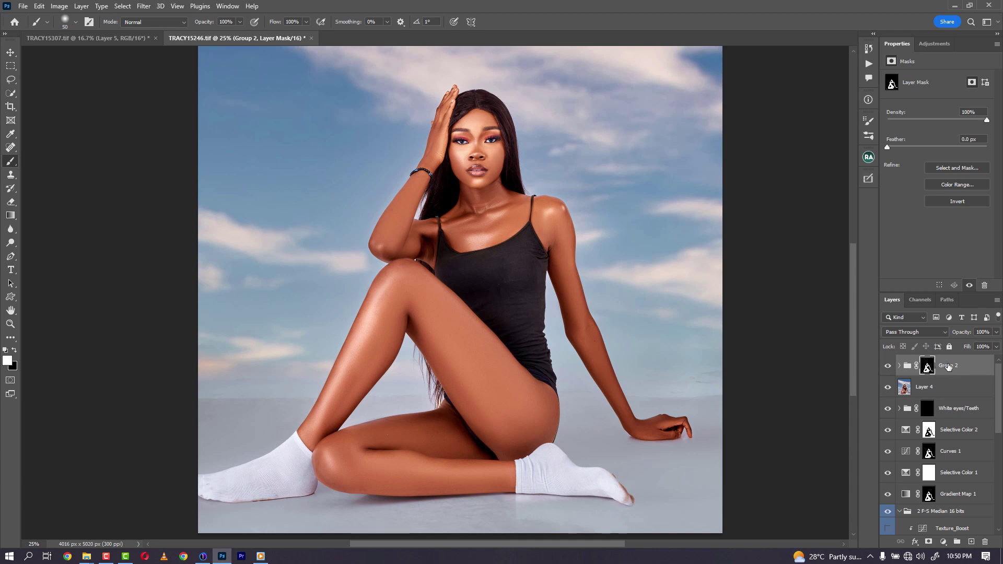
key(ctrl+g)
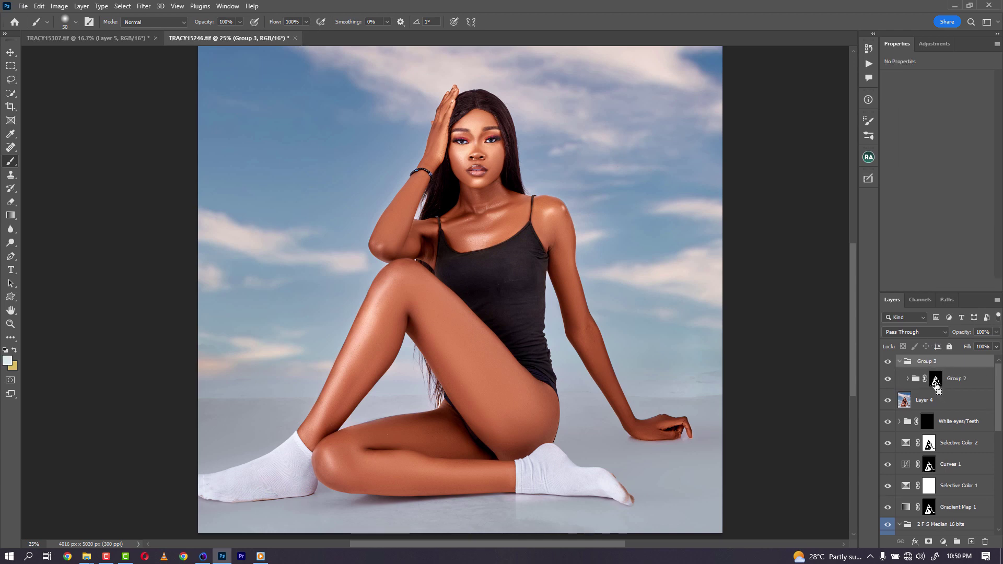
alt+click(928, 541)
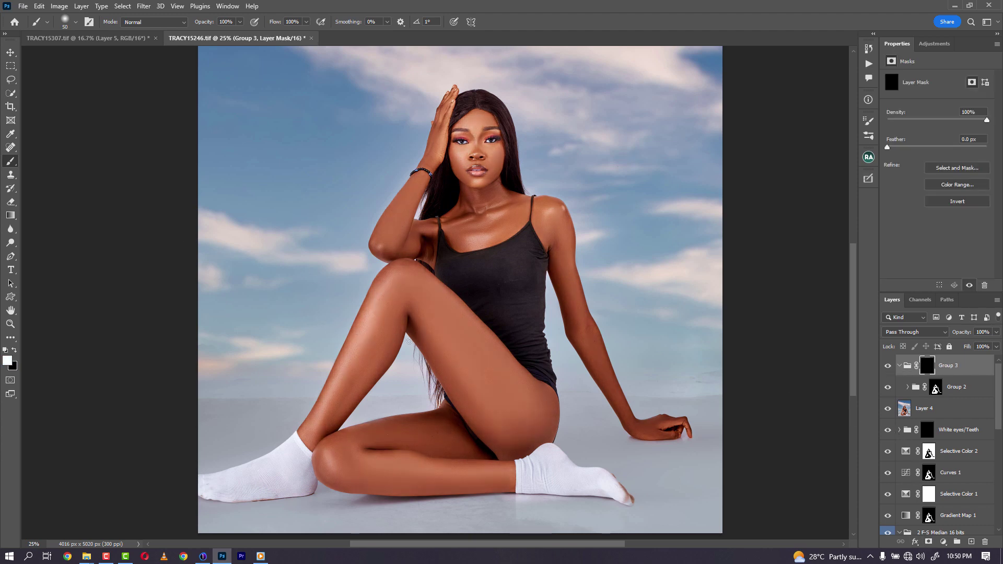
Step: Paint white on the Group 3 mask over the raised leg's shin and thigh, enlarging the brush to 400 px for the hip area
key(bracketright)
key(bracketright)
key(bracketright)
key(bracketright)
key(bracketright)
key(bracketright)
mouse_move(380, 293)
mouse_down()
mouse_move(375, 309)
mouse_move(392, 278)
mouse_move(326, 412)
mouse_move(344, 386)
mouse_up()
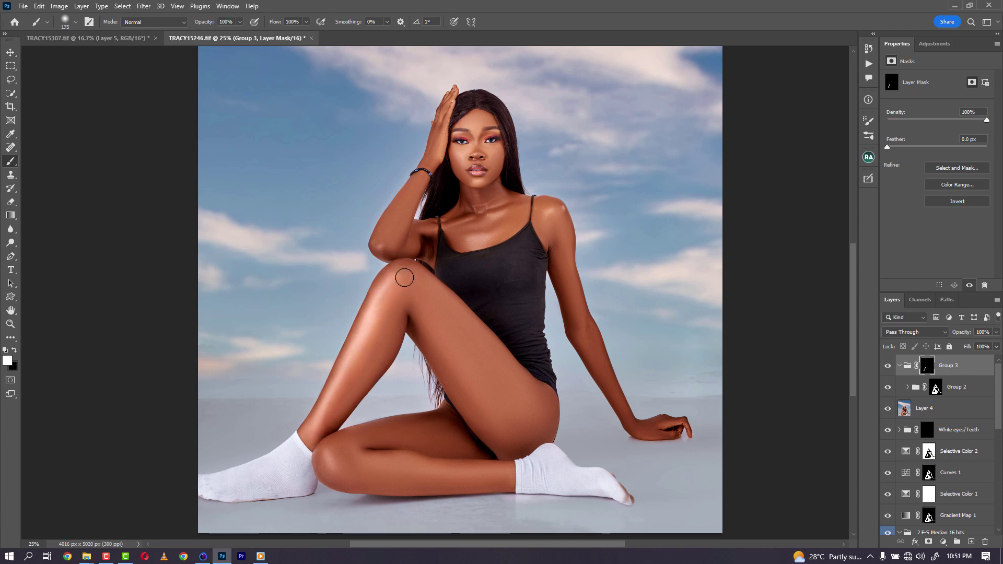
key(bracketright)
mouse_move(460, 335)
mouse_down()
mouse_move(488, 372)
mouse_move(418, 286)
mouse_move(510, 406)
mouse_up()
key(bracketright)
key(bracketright)
key(bracketright)
key(bracketright)
key(bracketright)
key(bracketright)
key(bracketleft)
key(bracketleft)
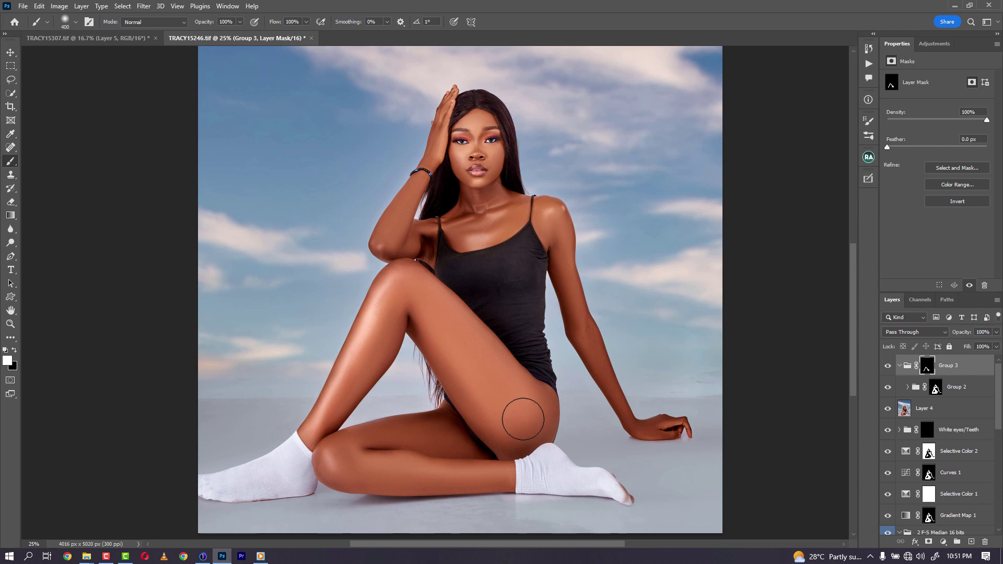
Step: Paint the effect over the model's chest on the Group 3 mask with a smaller brush of 70 to 90 px
key(bracketleft)
key(bracketleft)
key(bracketleft)
key(bracketleft)
key(bracketleft)
key(bracketleft)
key(bracketleft)
key(bracketleft)
key(bracketleft)
key(bracketright)
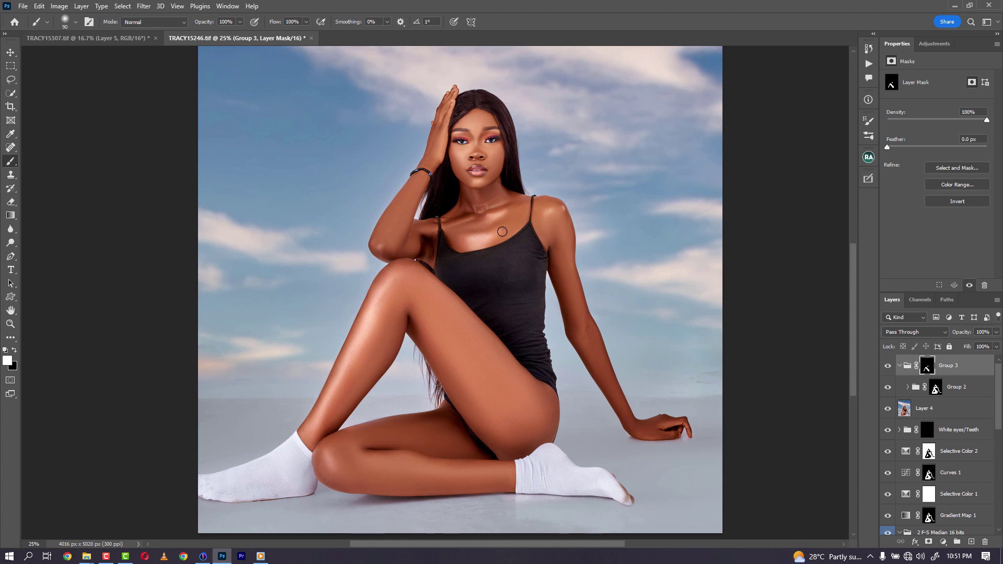
key(bracketright)
key(bracketright)
key(bracketleft)
key(bracketleft)
key(bracketleft)
key(bracketleft)
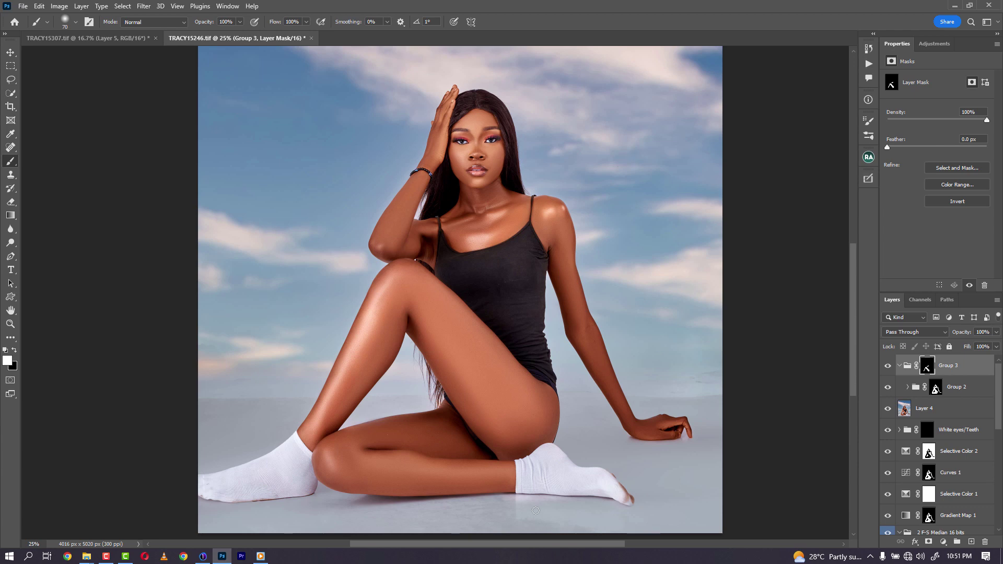
Step: Move Group 2 out above Group 3 and delete Group 3's layer mask
drag(957, 395, 960, 354)
click(952, 393)
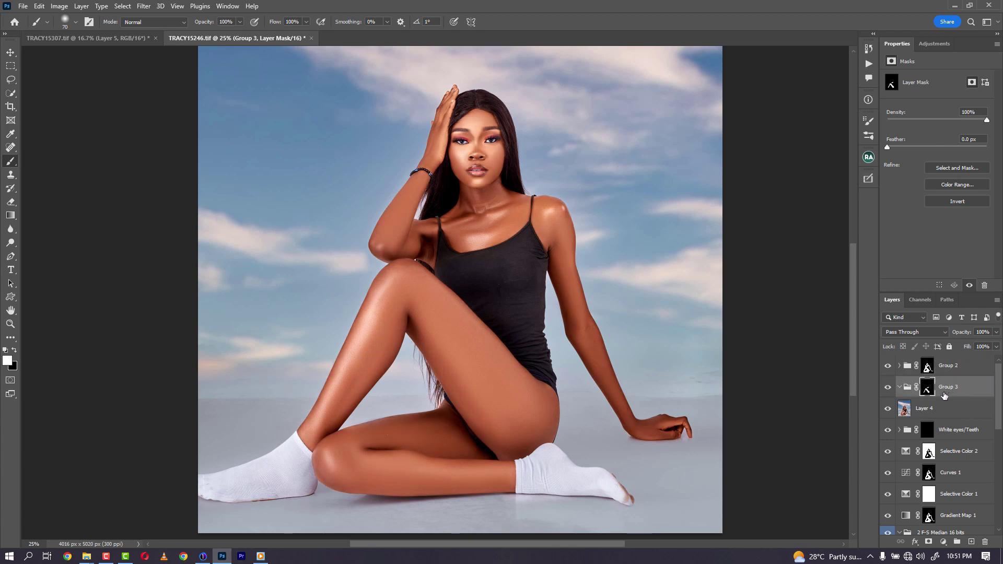
key(Delete)
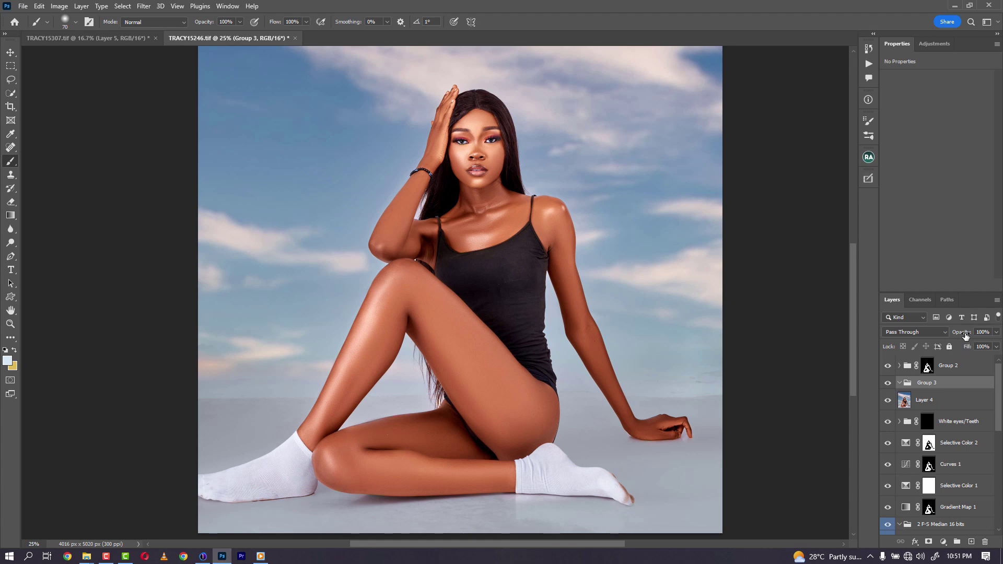
Step: Set Group 2's opacity to 61% and compare the whole portrait with the group hidden and shown
drag(965, 335, 949, 334)
click(927, 366)
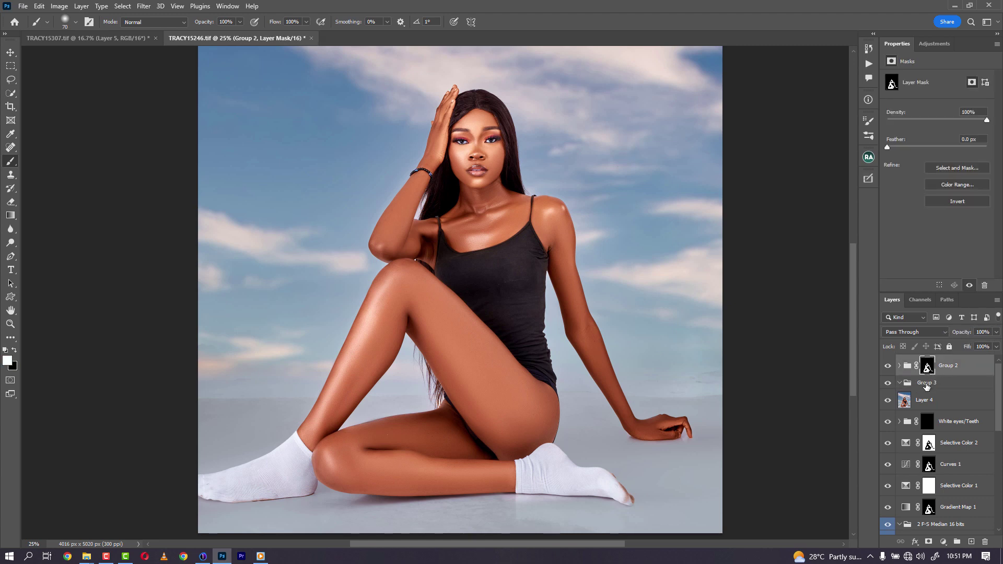
drag(966, 334, 945, 336)
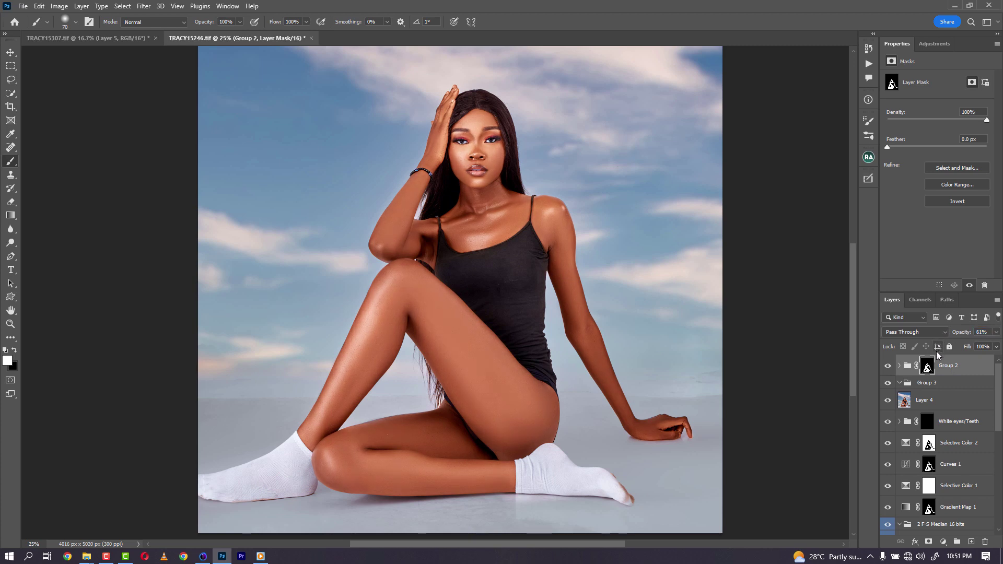
click(888, 366)
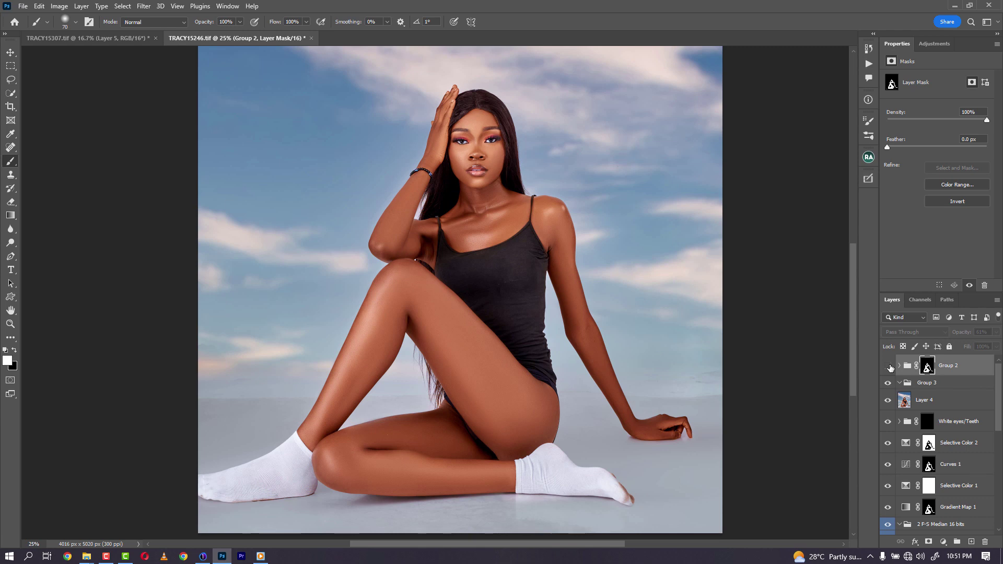
click(889, 366)
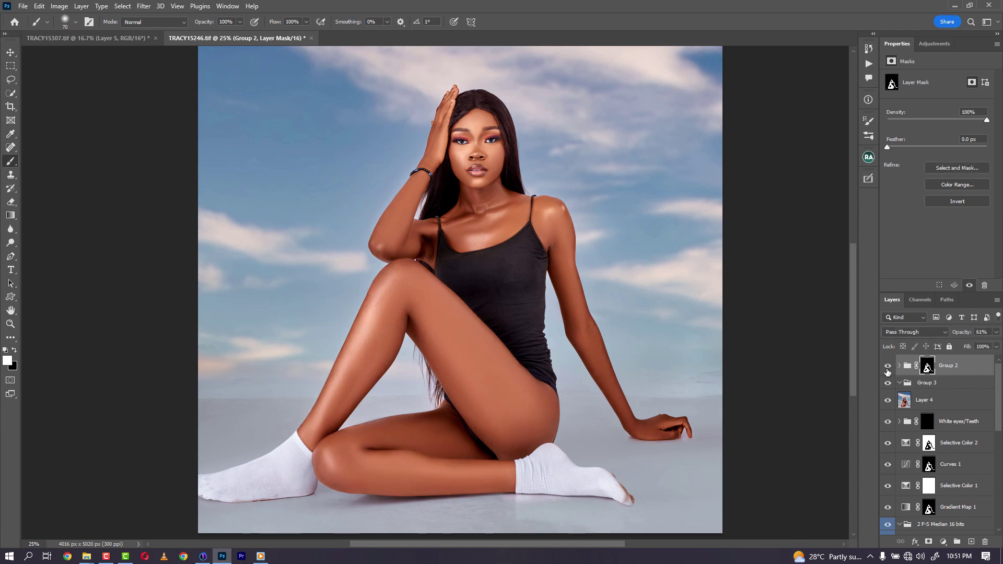
key(ctrl+minus)
key(ctrl+minus)
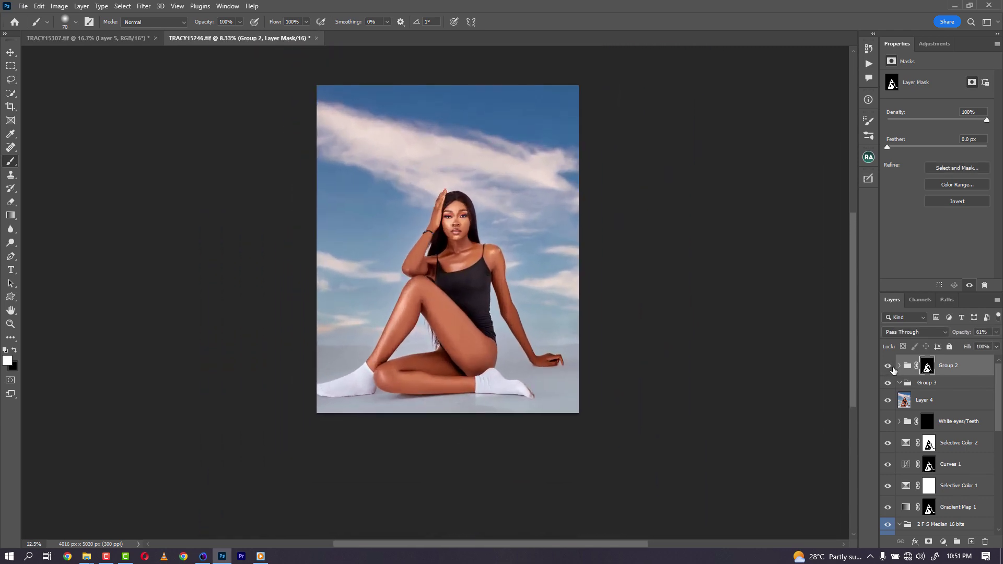
key(ctrl+plus)
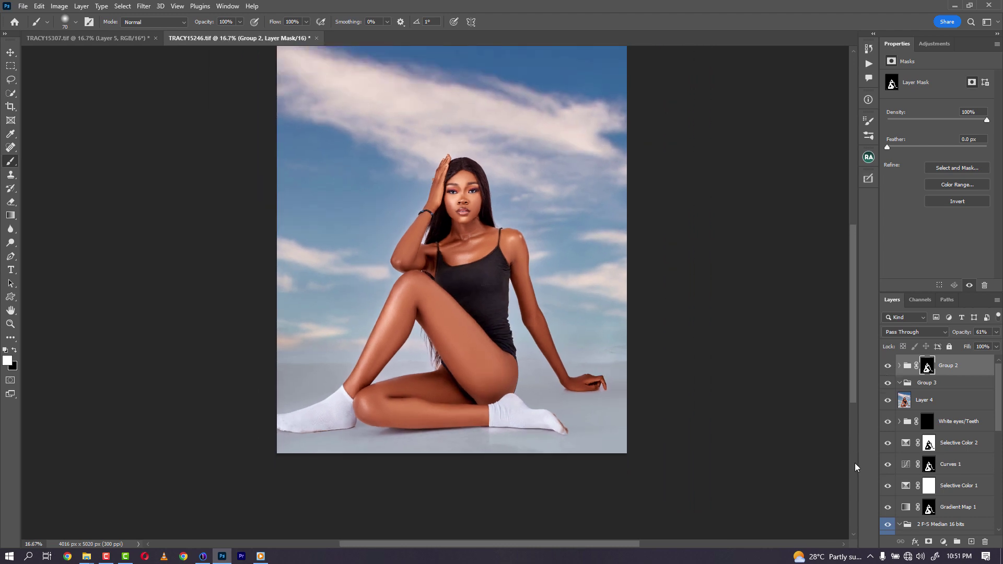
Step: Add a Curves adjustment that brightens the midtones from input 96 to output 171, and invert its mask to black
click(944, 542)
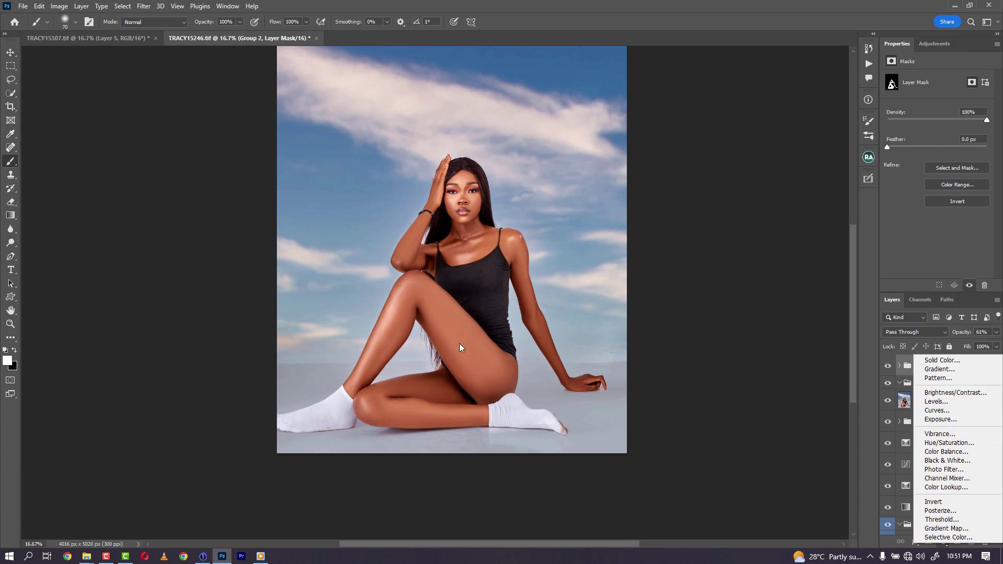
click(935, 411)
click(940, 131)
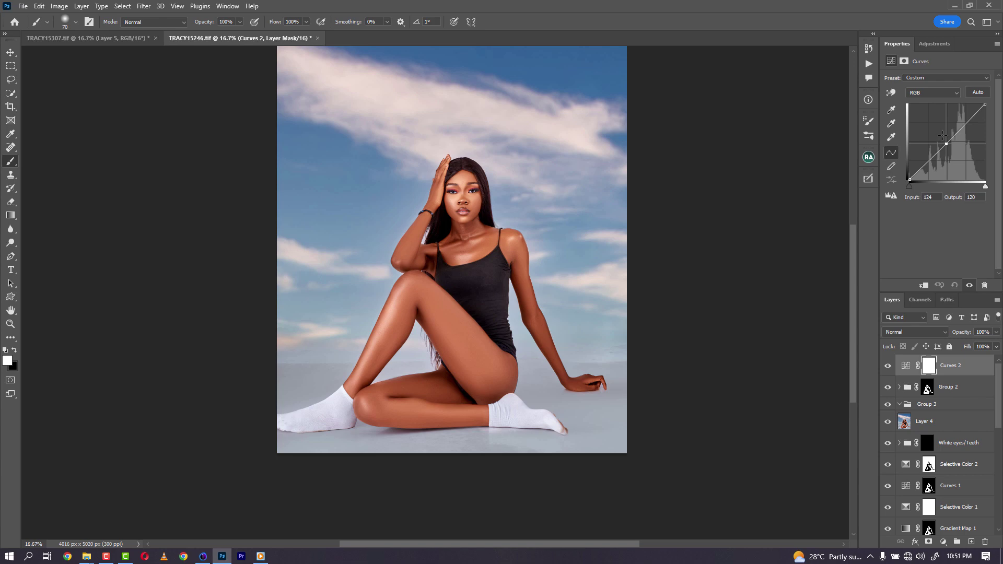
drag(940, 131, 937, 128)
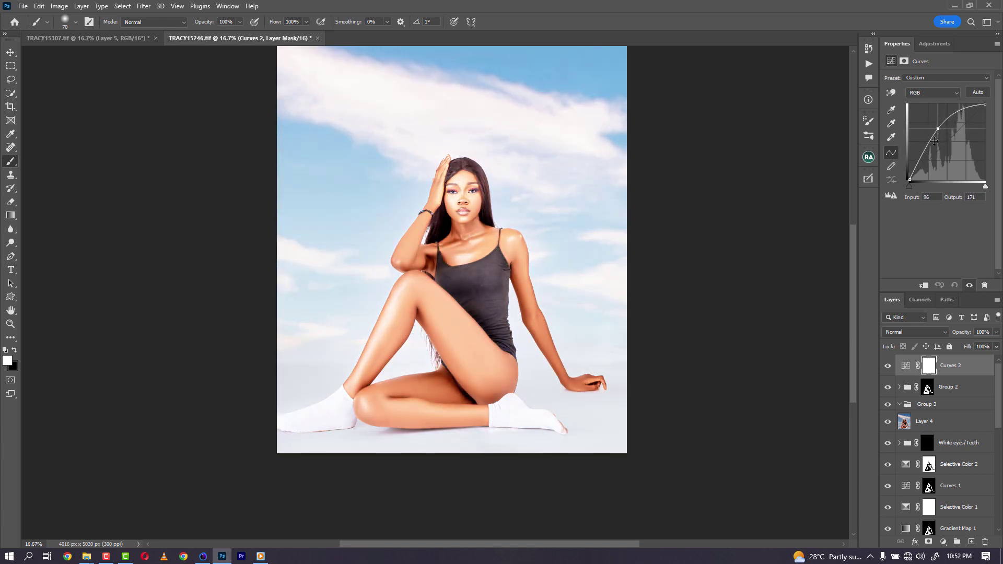
key(ctrl+i)
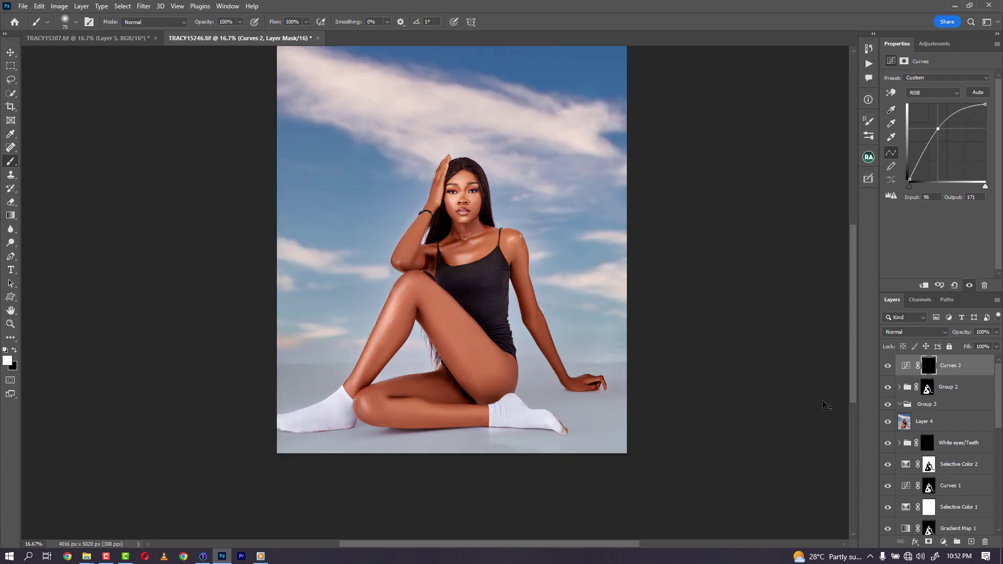
Step: Paint white highlights on the Curves 2 mask along the thigh, the folded lower leg and both arms
key(bracketright)
key(bracketright)
key(bracketright)
key(bracketright)
key(bracketright)
key(bracketright)
drag(422, 289, 488, 375)
key(bracketleft)
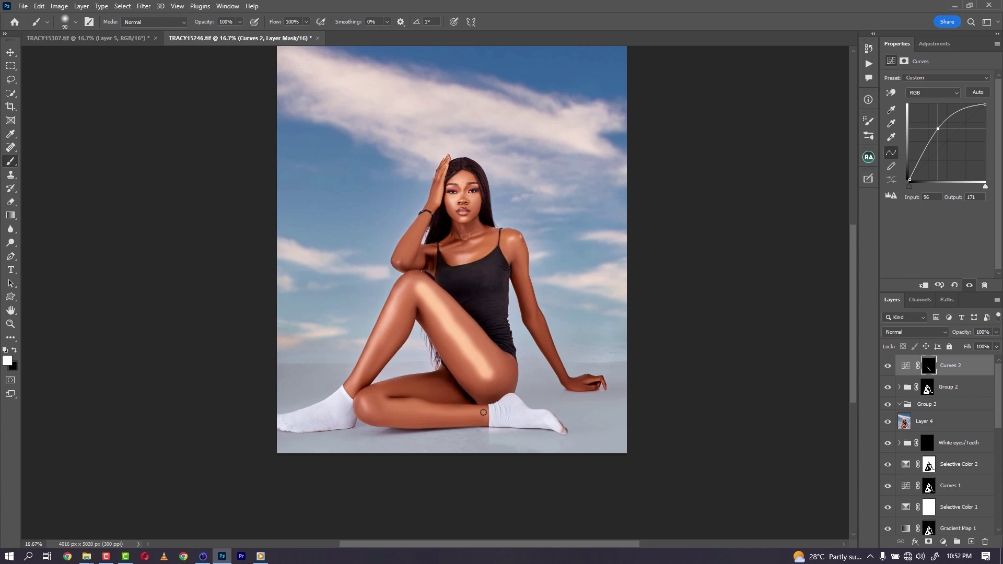
drag(475, 413, 376, 405)
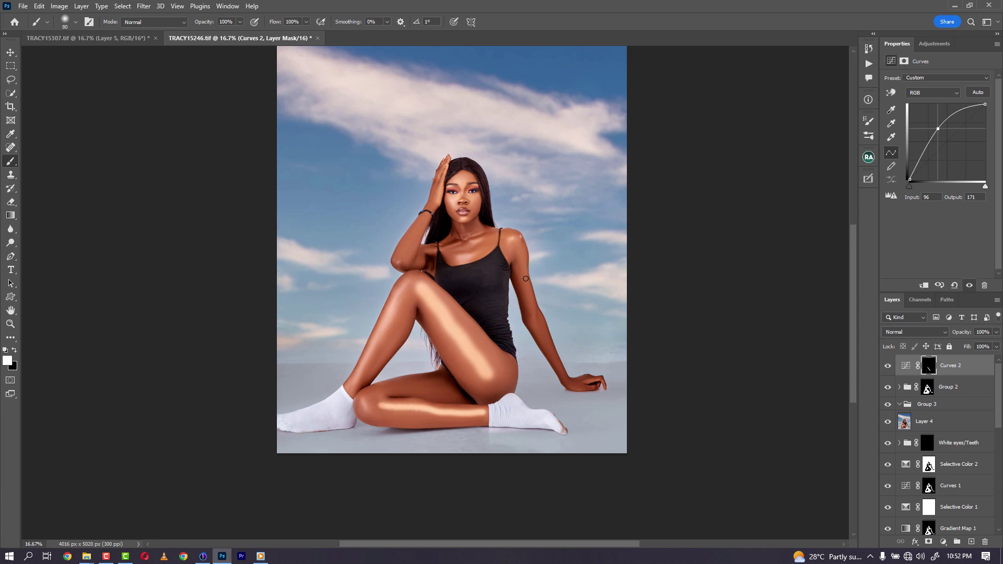
drag(523, 268, 534, 312)
drag(425, 223, 404, 261)
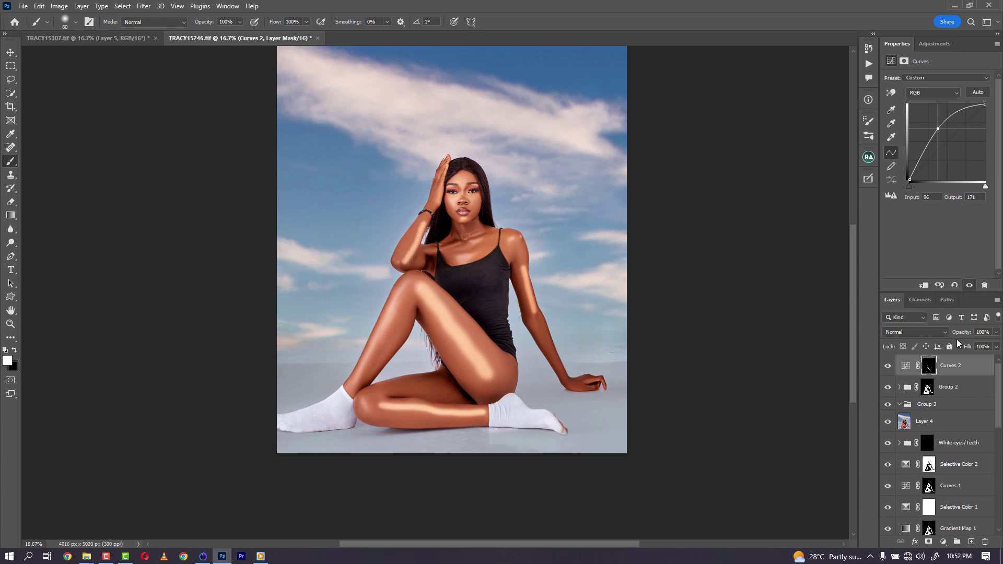
Step: Feather the Curves 2 mask to 44.3 px and reduce the layer's opacity to 23% in Normal blend mode
click(928, 366)
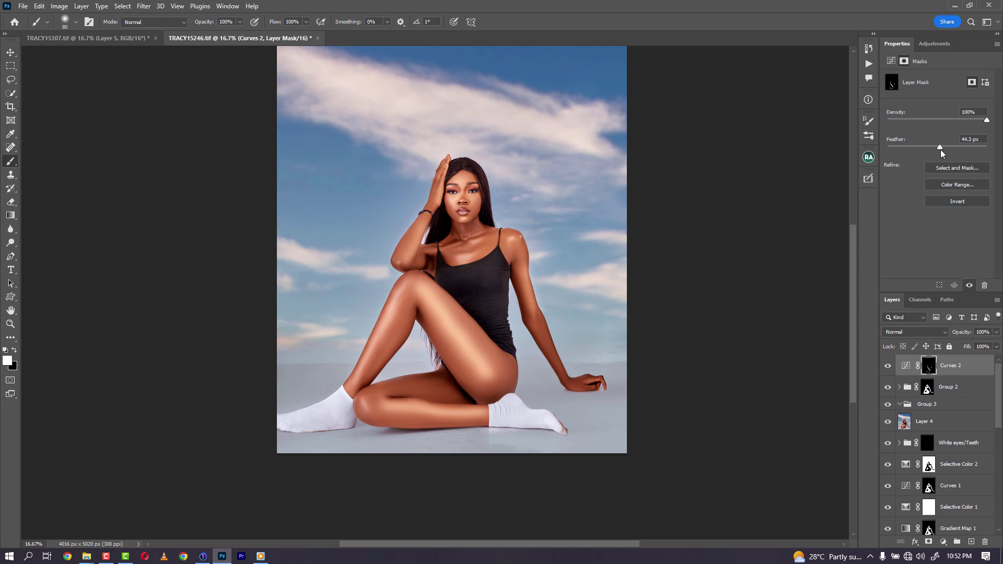
drag(961, 334, 937, 337)
click(920, 332)
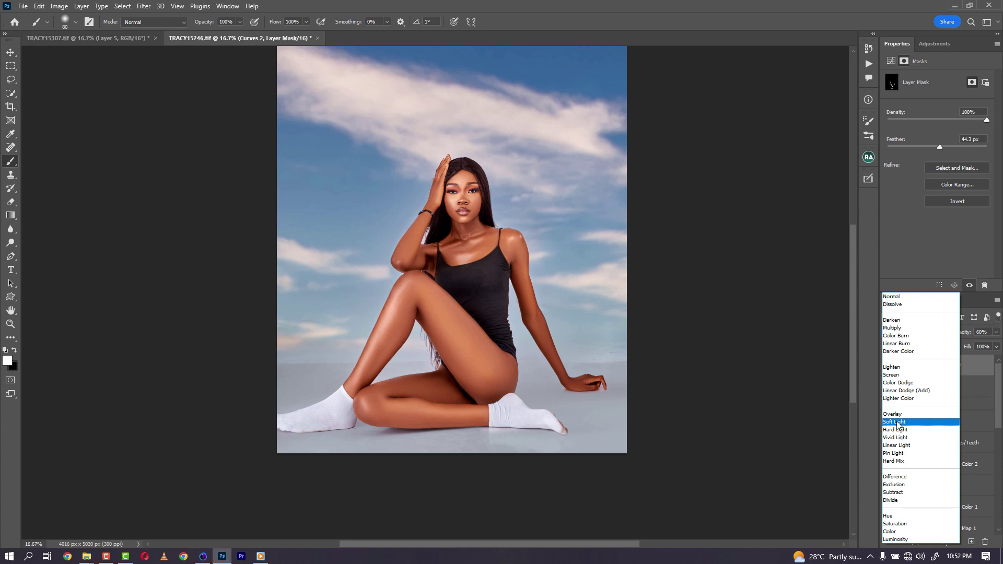
key(Escape)
drag(967, 334, 948, 339)
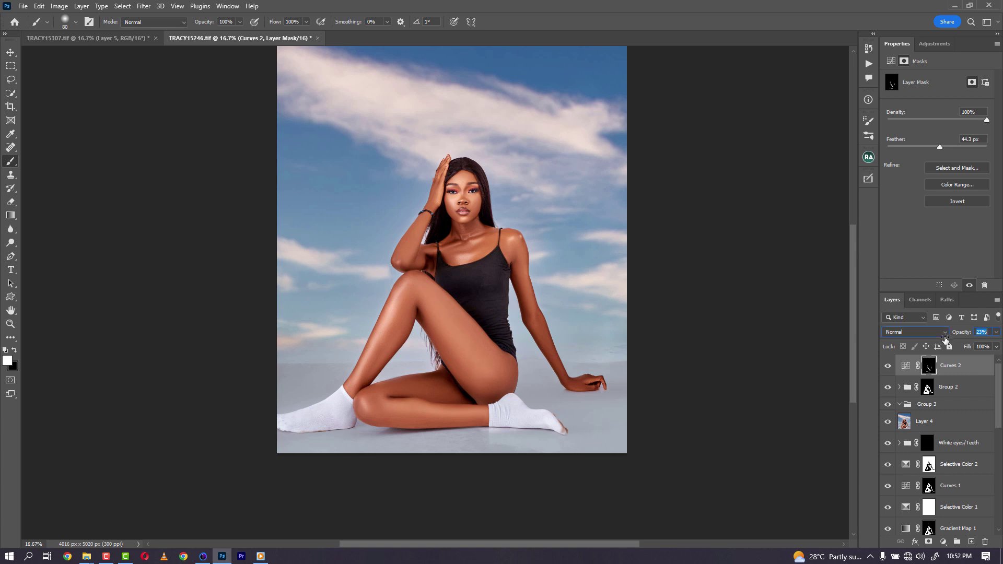
Step: Lower the opacity of Curves 2 to 12% and compare the highlights with the layer hidden and shown
click(888, 366)
click(888, 367)
drag(963, 333, 956, 335)
click(889, 370)
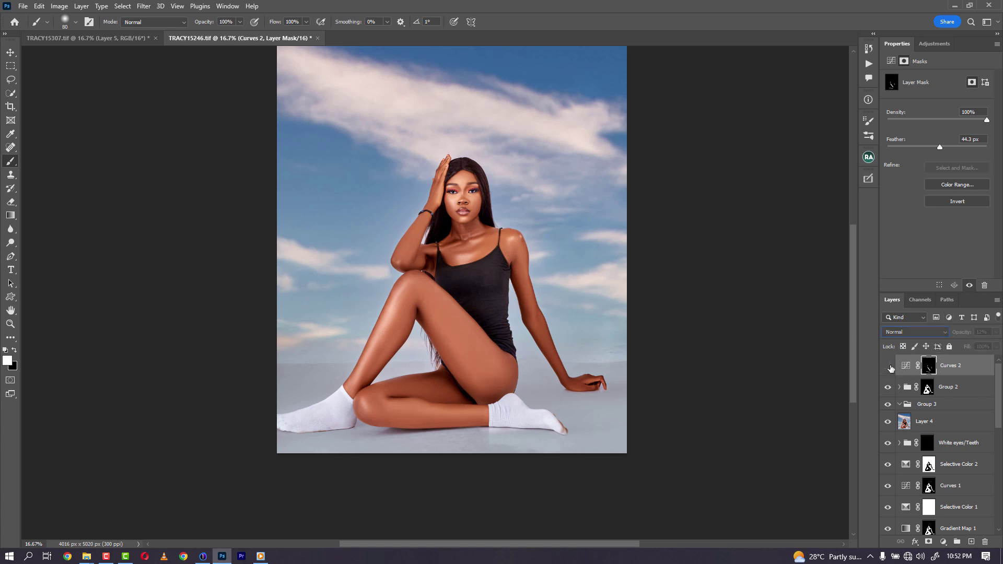
click(892, 370)
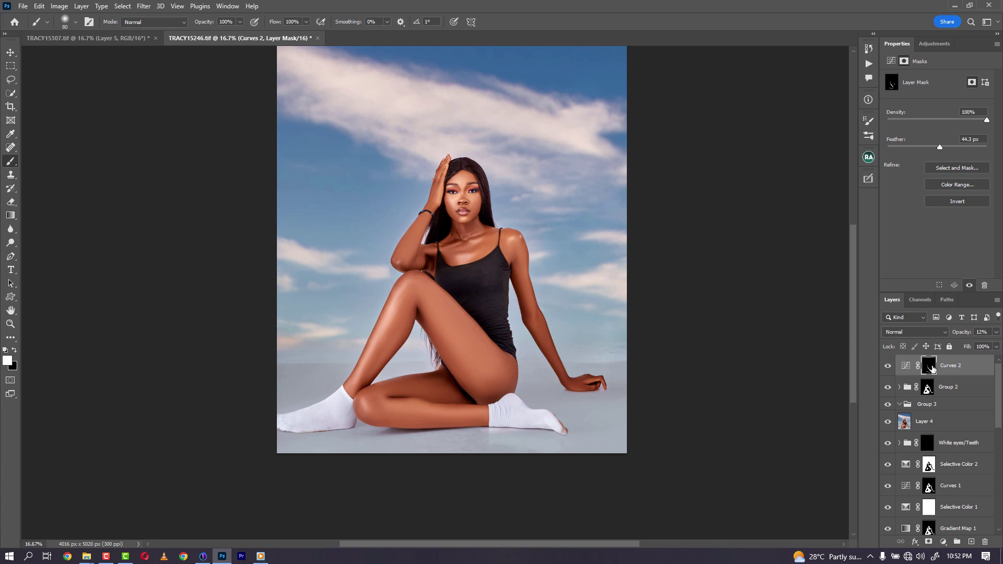
Step: Enlarge the brush to 300 px and make black the foreground colour
key(bracketright)
key(bracketright)
key(bracketright)
key(bracketright)
key(x)
Step: Add a second Curves adjustment that darkens input 154 to output 101, and invert its mask to black
click(944, 542)
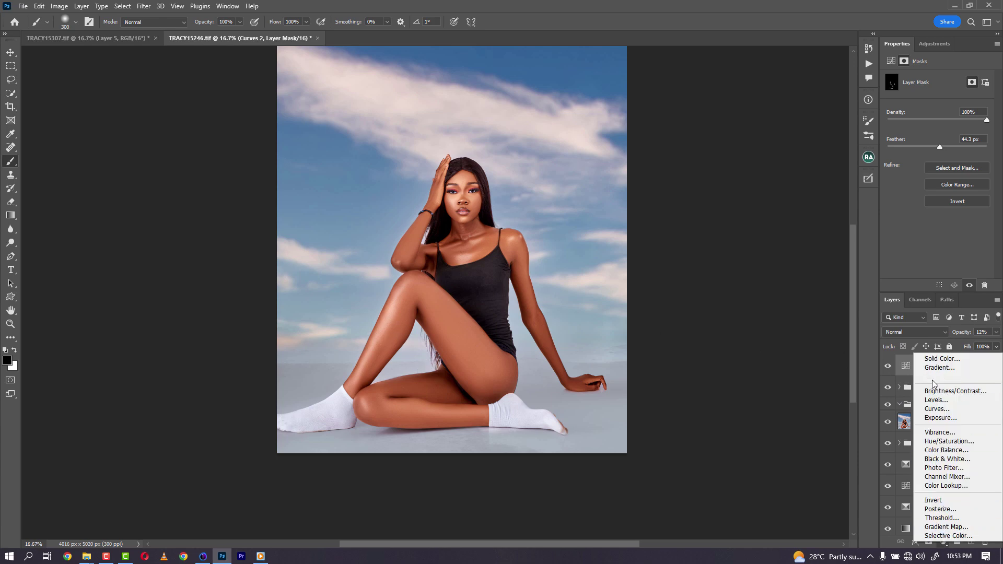
click(937, 414)
drag(948, 147, 954, 149)
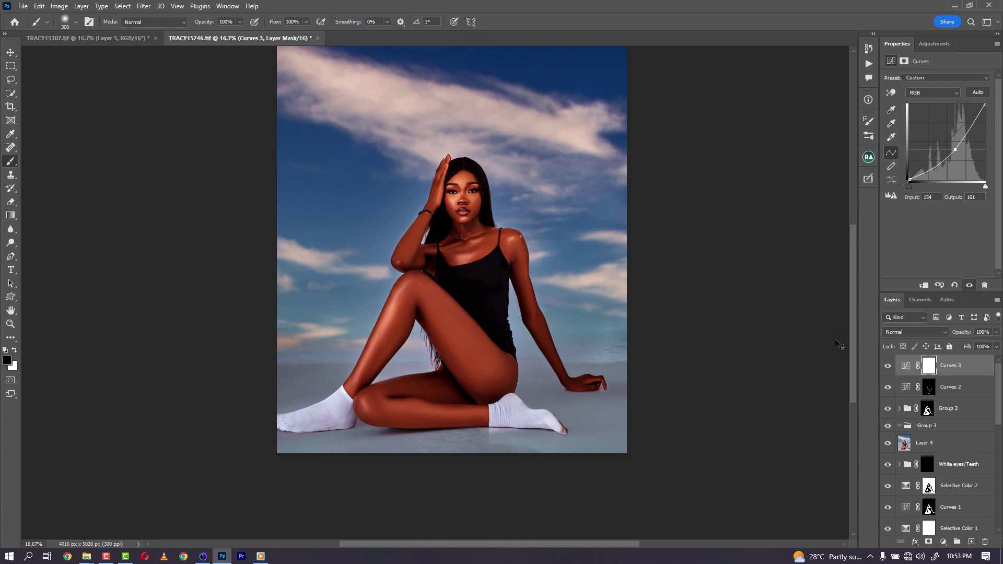
key(ctrl+i)
Step: Set the brush to 3% flow and 250 px, with white as the foreground colour
drag(272, 22, 233, 26)
key(Return)
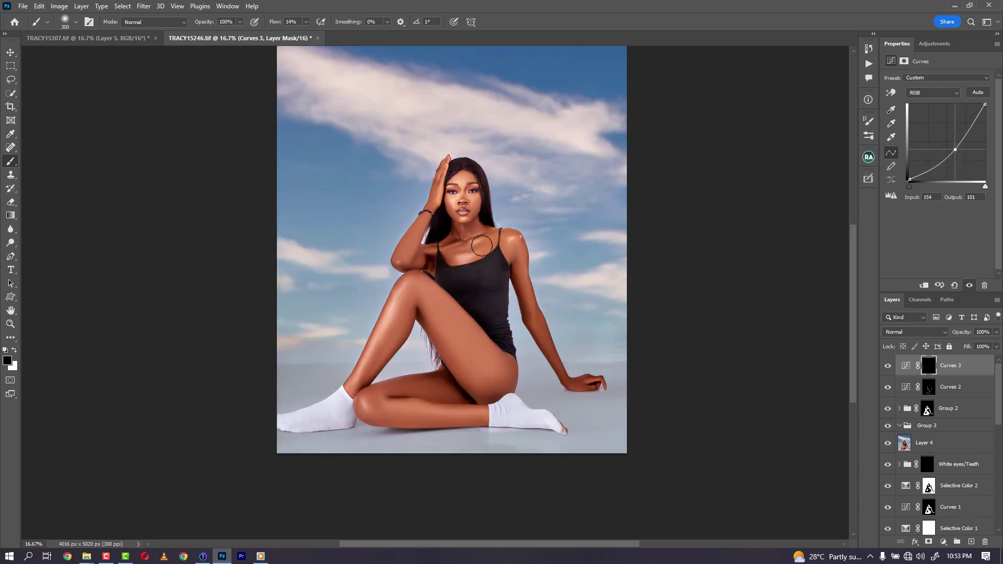
drag(283, 28, 269, 25)
key(Return)
key(bracketleft)
key(bracketleft)
key(bracketleft)
key(bracketleft)
key(bracketleft)
key(x)
key(c)
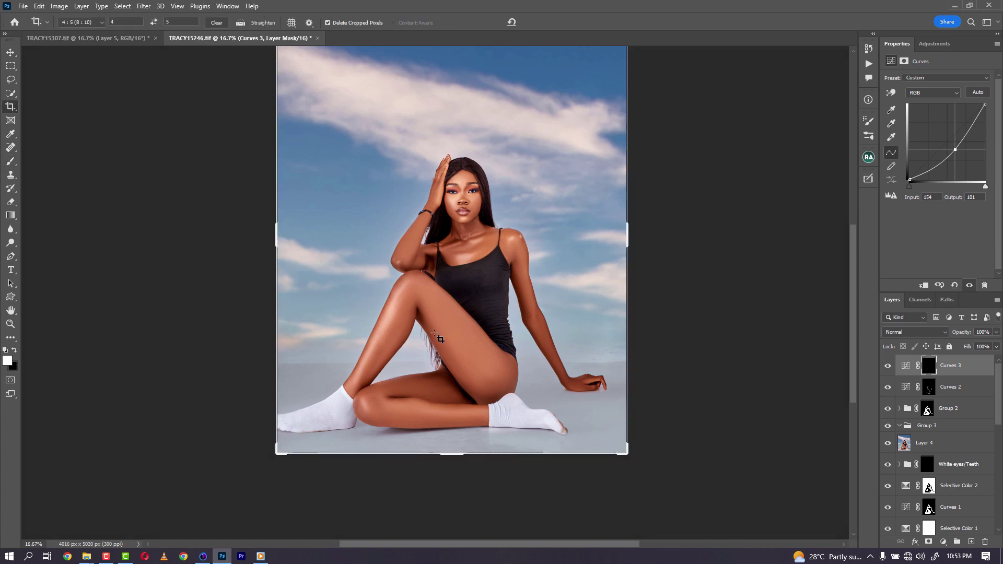
key(b)
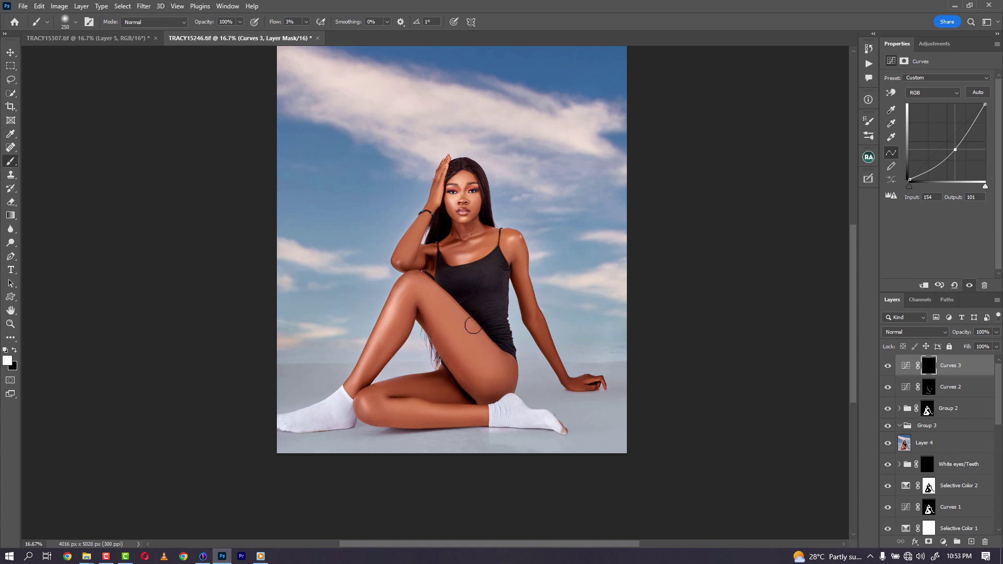
Step: Paint shadows onto the thigh through the Curves 3 mask with a 175 to 300 px brush, and lower the layer's opacity to 46%
key(bracketleft)
key(bracketleft)
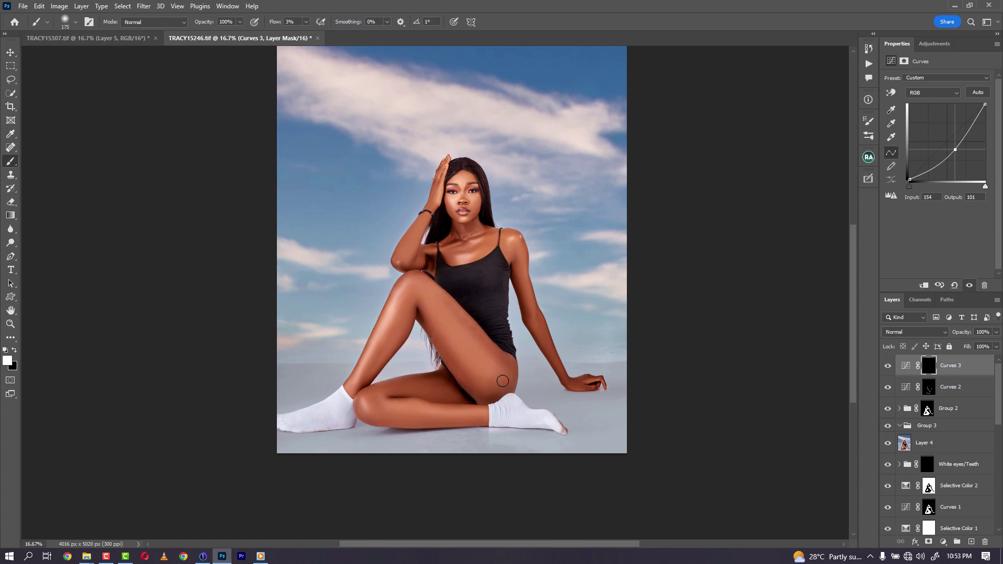
key(bracketright)
key(bracketright)
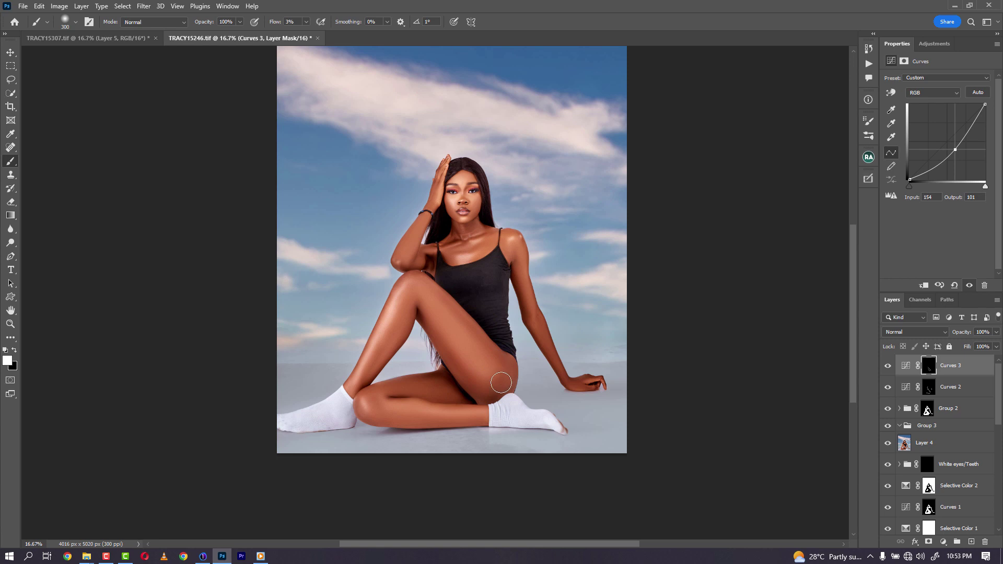
key(bracketright)
drag(963, 333, 946, 335)
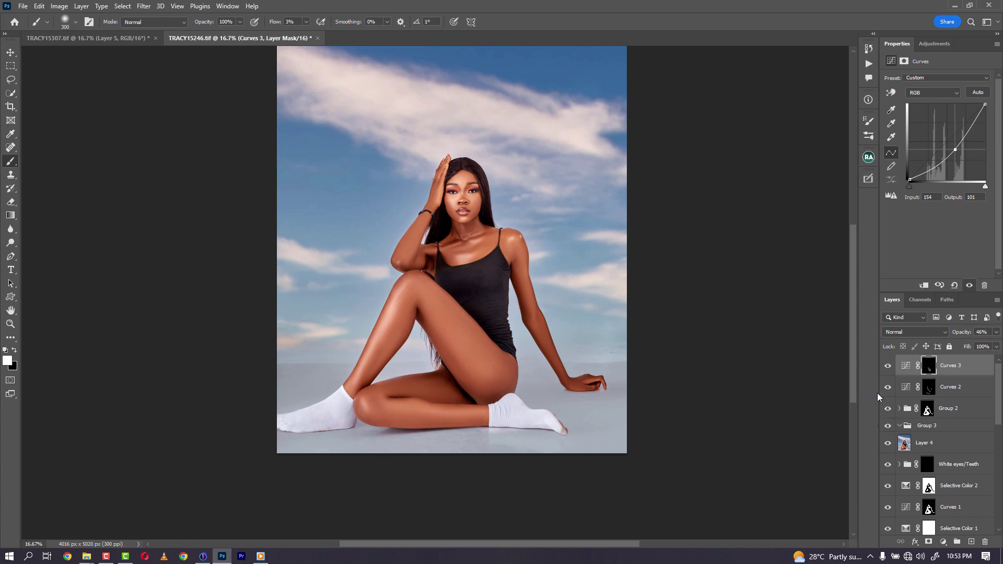
Step: Compare the original photo with the finished edit by showing only the Background layer and restoring the other layers, twice
scroll(940, 444, down, 10)
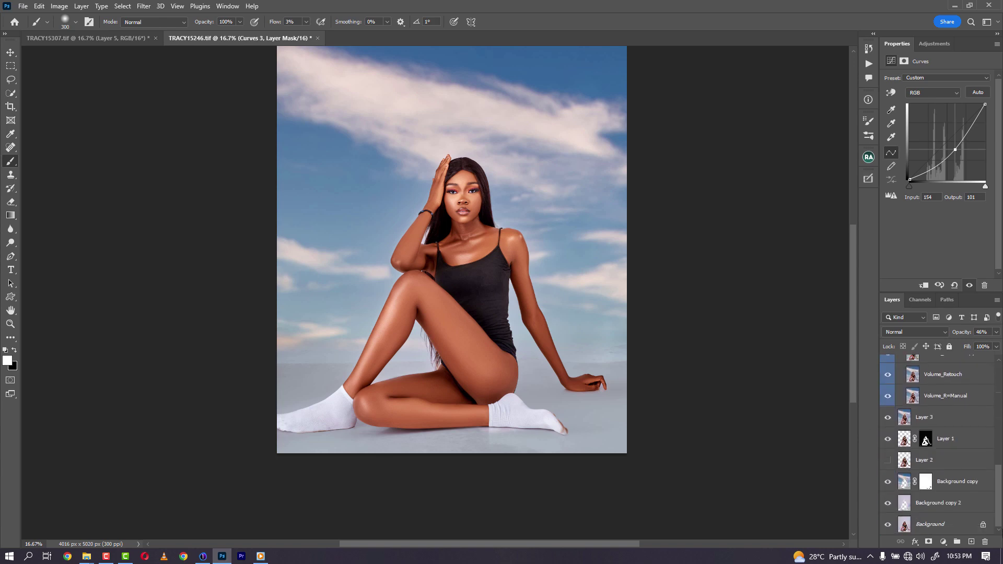
alt+click(888, 525)
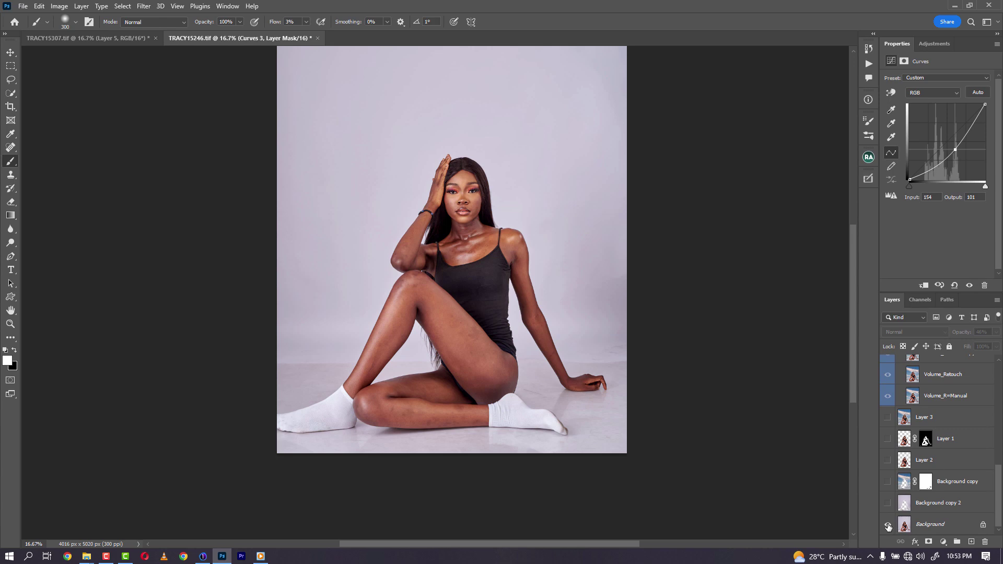
alt+click(887, 525)
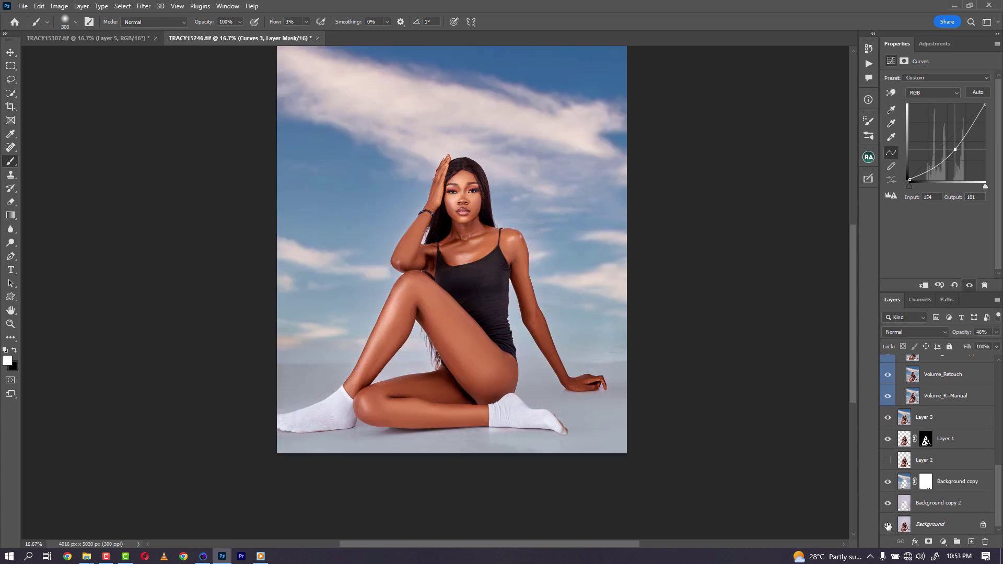
alt+click(887, 525)
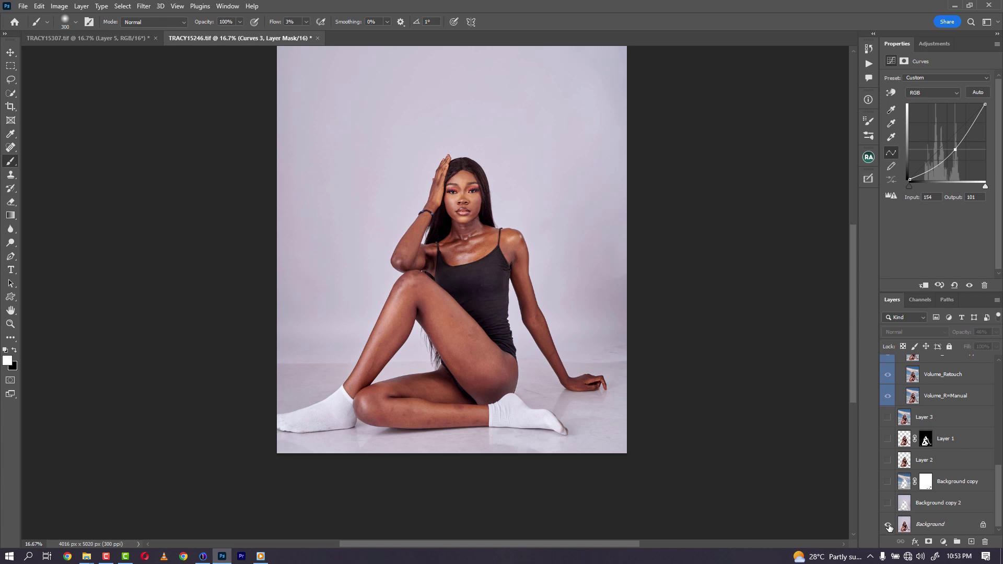
alt+click(888, 525)
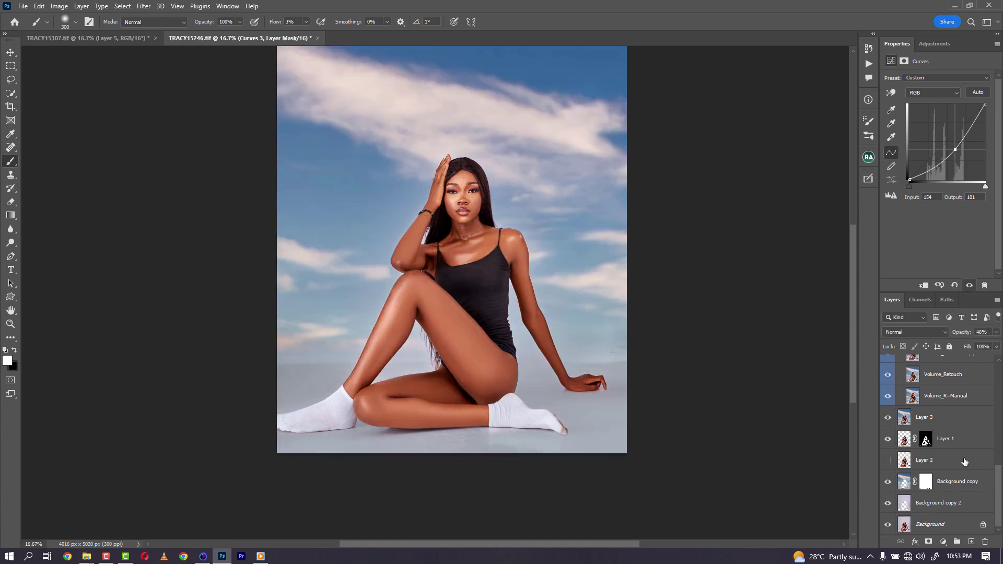
scroll(982, 443, up, 10)
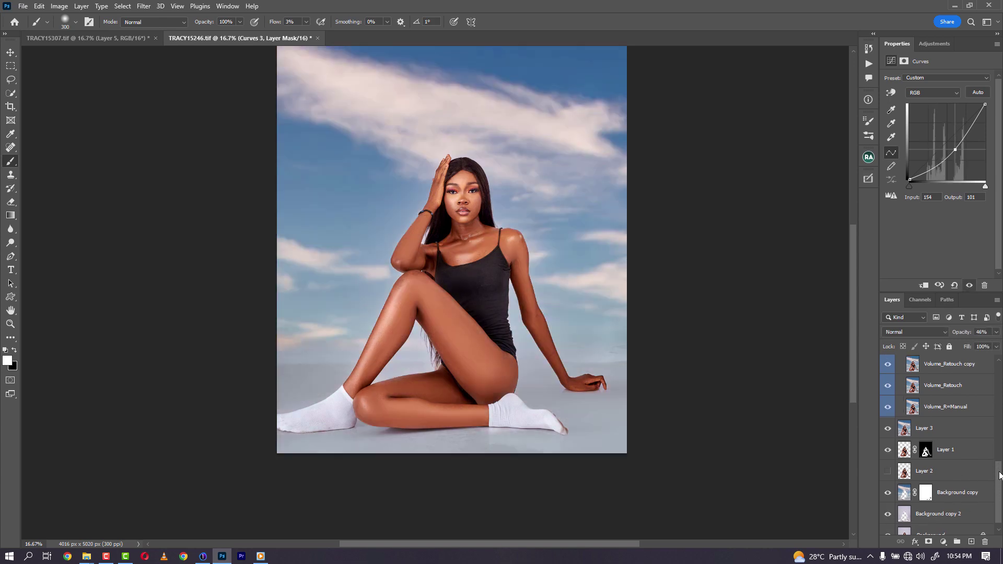